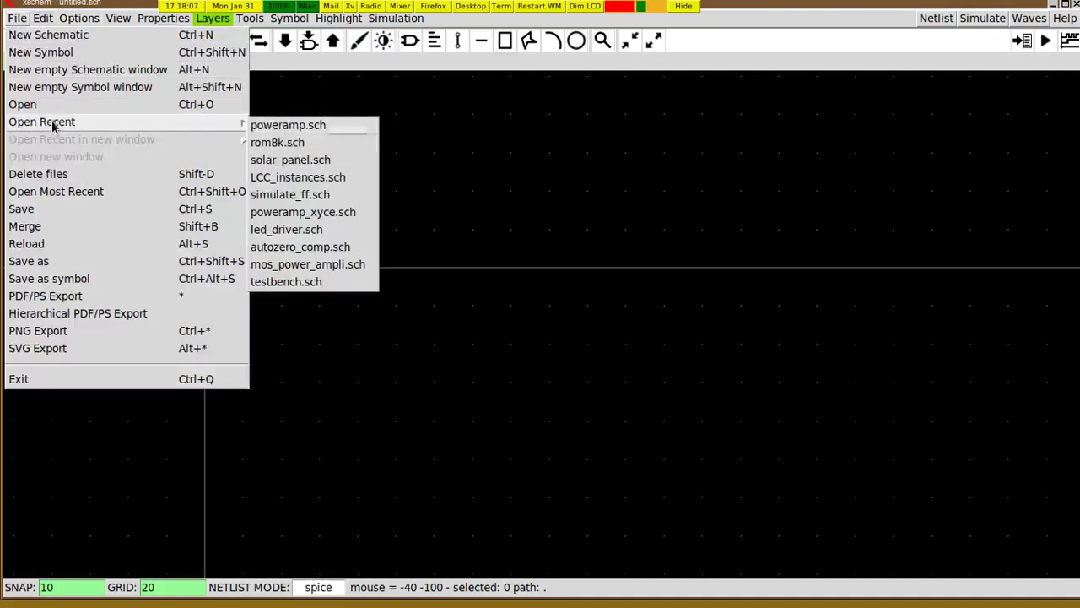
# Open the recent schematic poweramp.sch and delete the three existing waveform graphs beside the circuit.
pyautogui.click(284, 129)
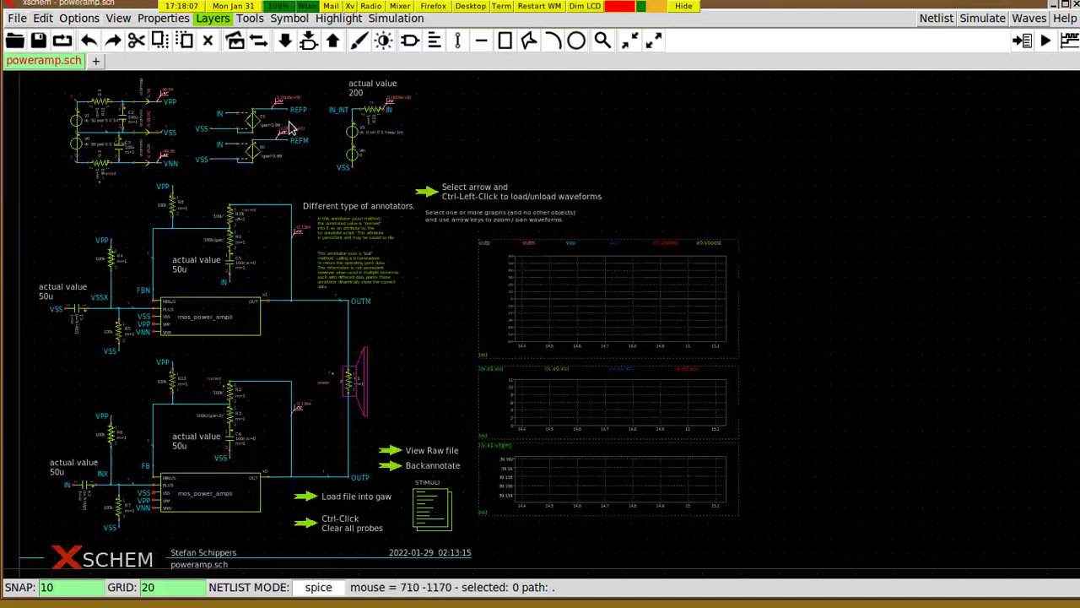
pyautogui.moveTo(447, 226); pyautogui.dragTo(806, 533)
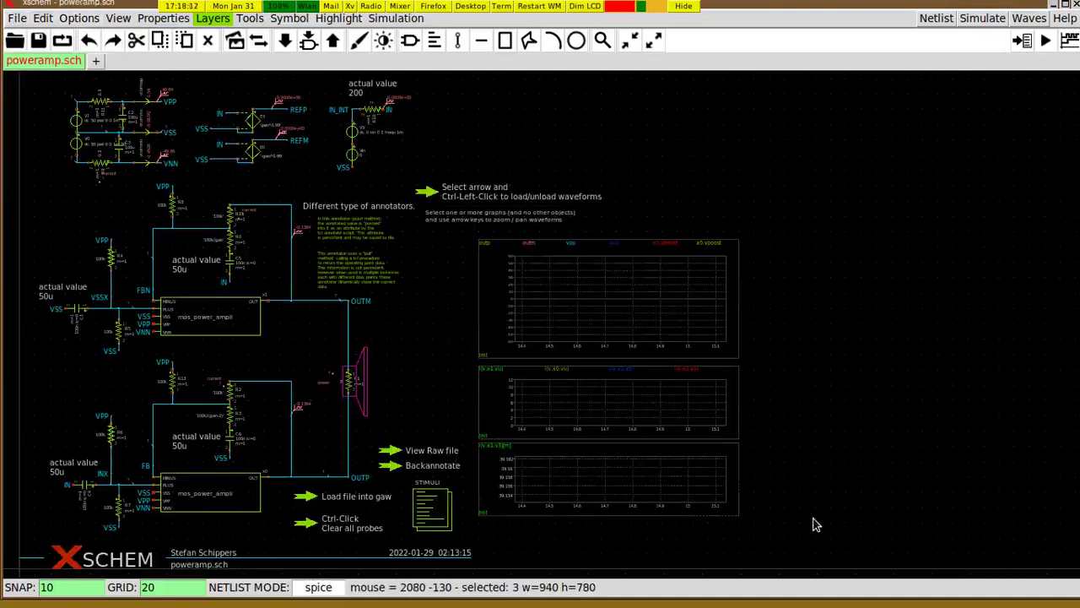
pyautogui.press('Delete')
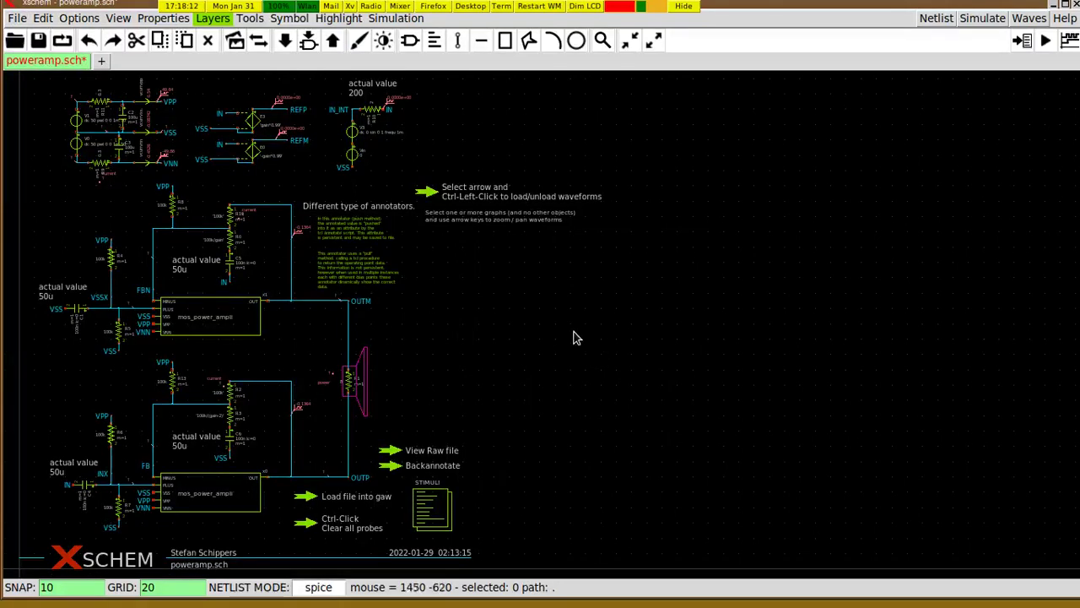
# Add a waveform graph in the empty area beside the power amplifier circuit.
pyautogui.click(392, 18)
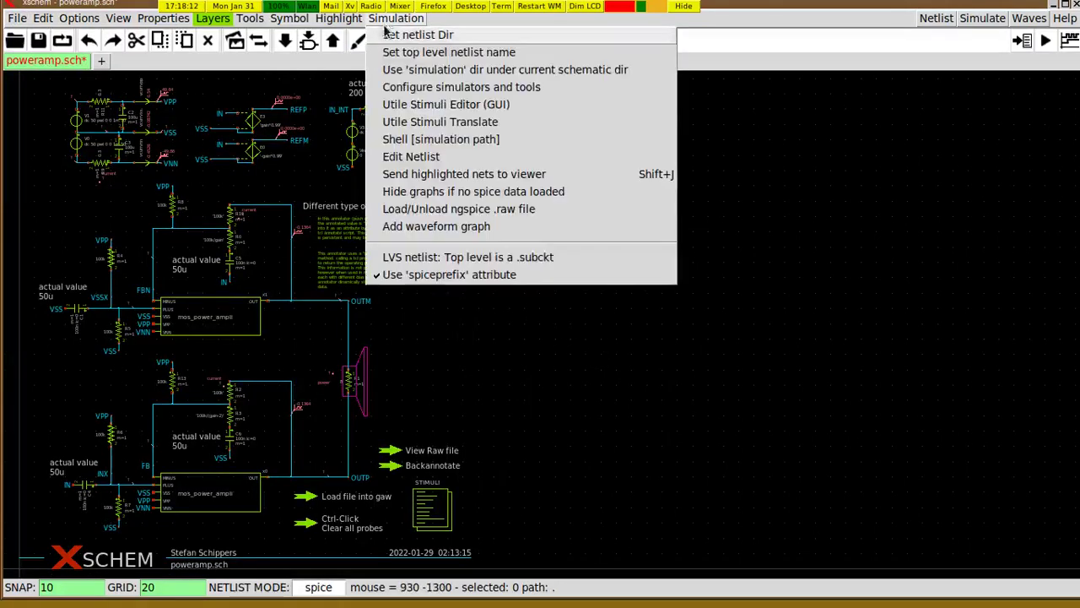
pyautogui.click(417, 226)
pyautogui.click(599, 368)
pyautogui.click(703, 503)
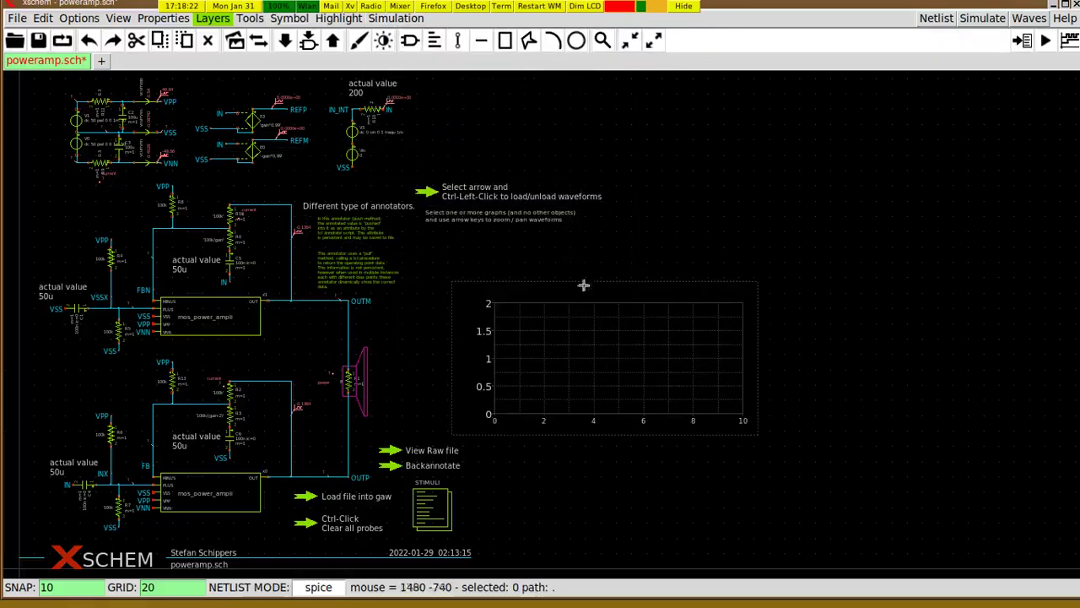
# Load the ngspice .raw simulation data for the schematic.
pyautogui.click(391, 21)
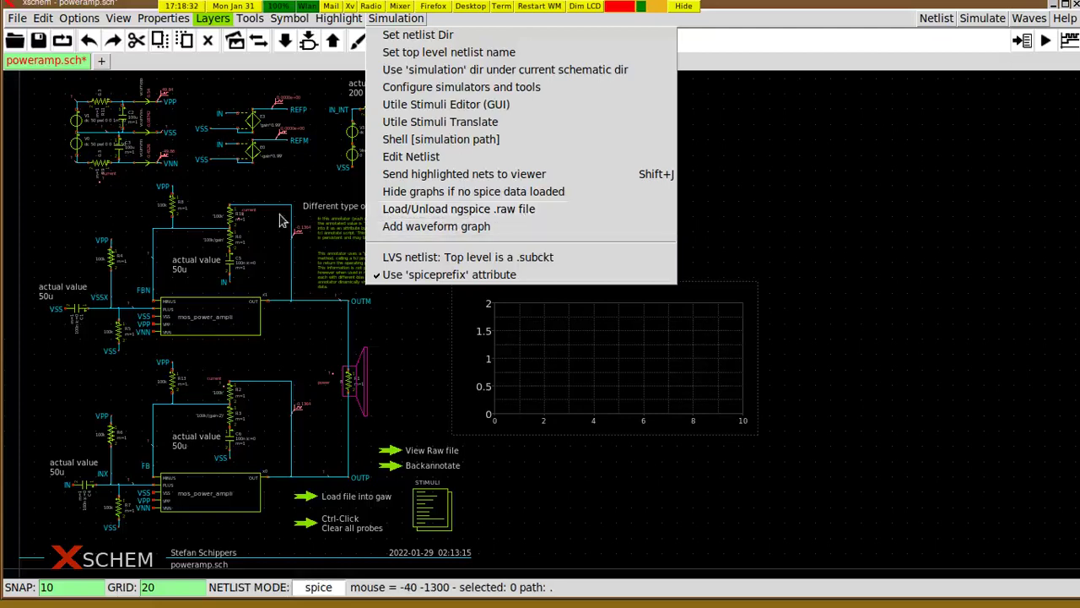
pyautogui.click(297, 180)
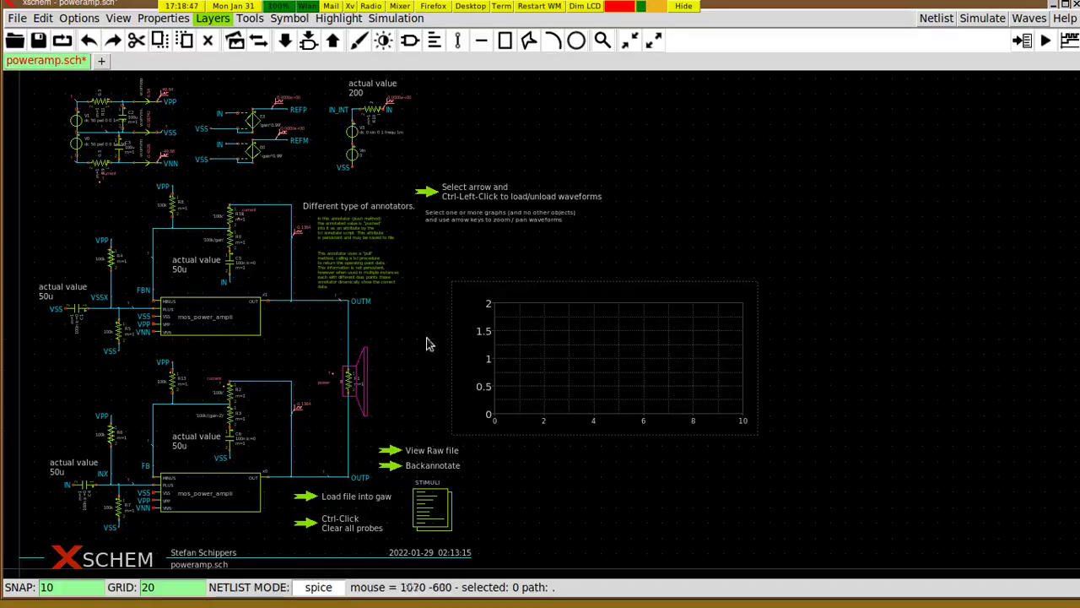
pyautogui.click(452, 348)
pyautogui.click(443, 338)
pyautogui.click(395, 18)
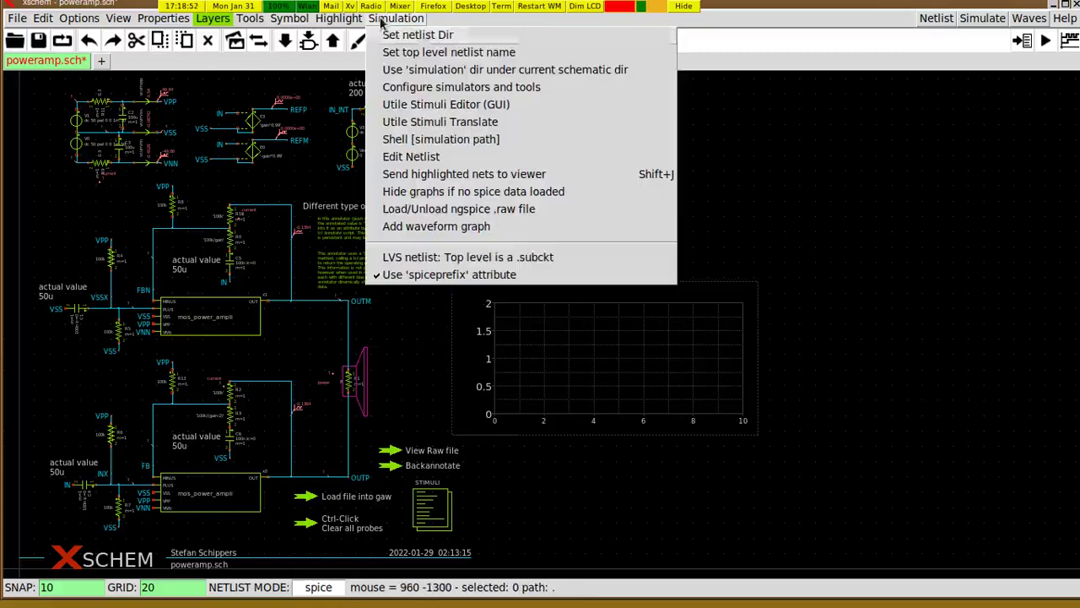
pyautogui.click(420, 210)
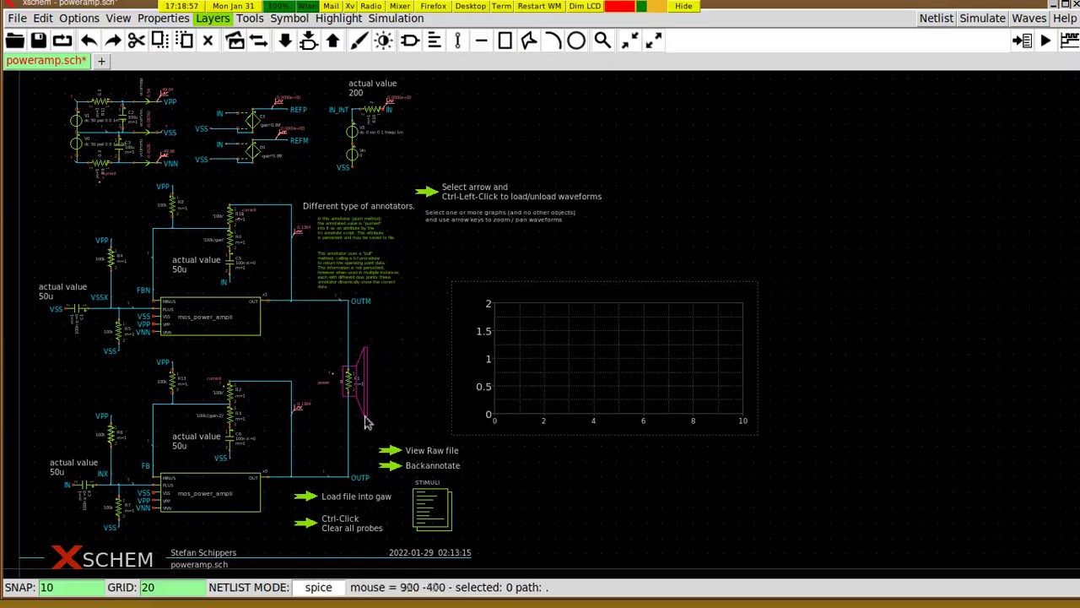
# Move the waveform graph farther away from the circuit and place a second waveform graph directly above it, aligned with its edges.
pyautogui.click(513, 432)
pyautogui.moveTo(513, 437); pyautogui.dragTo(687, 447)
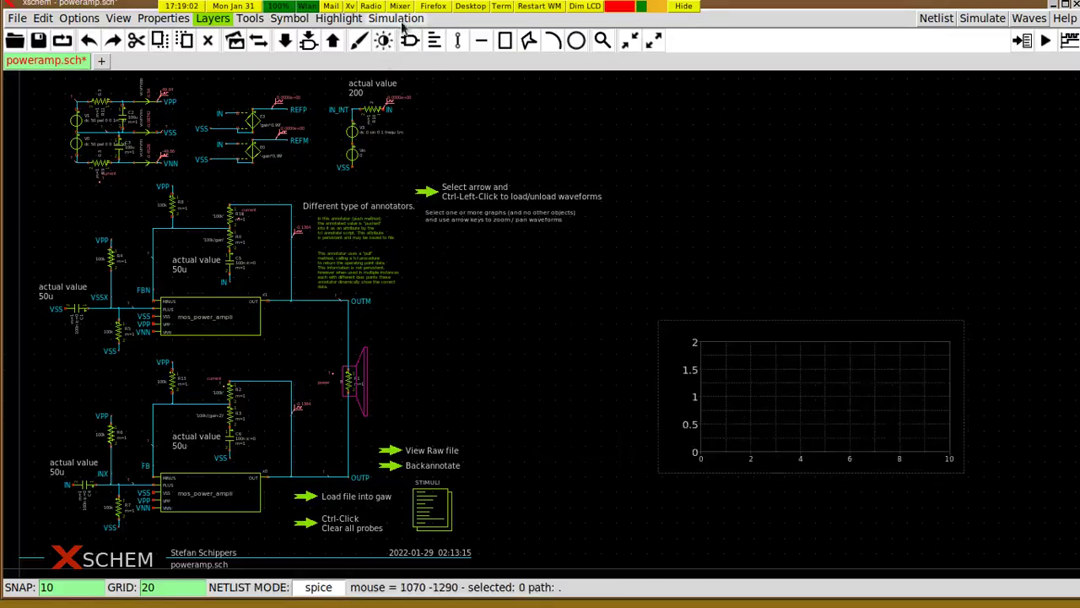
pyautogui.click(395, 18)
pyautogui.click(427, 230)
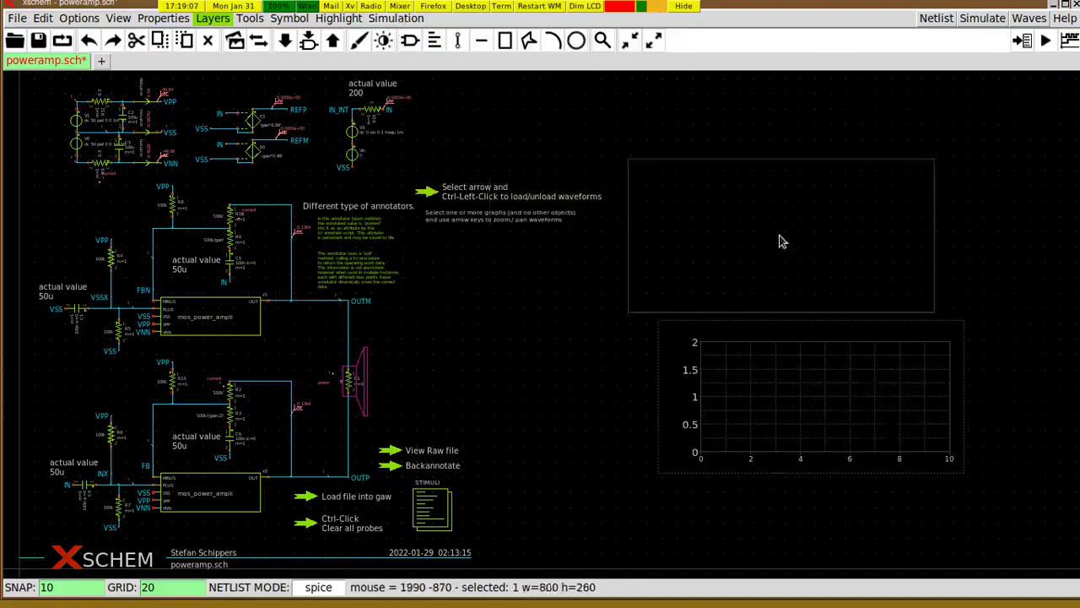
pyautogui.click(810, 241)
pyautogui.click(595, 396)
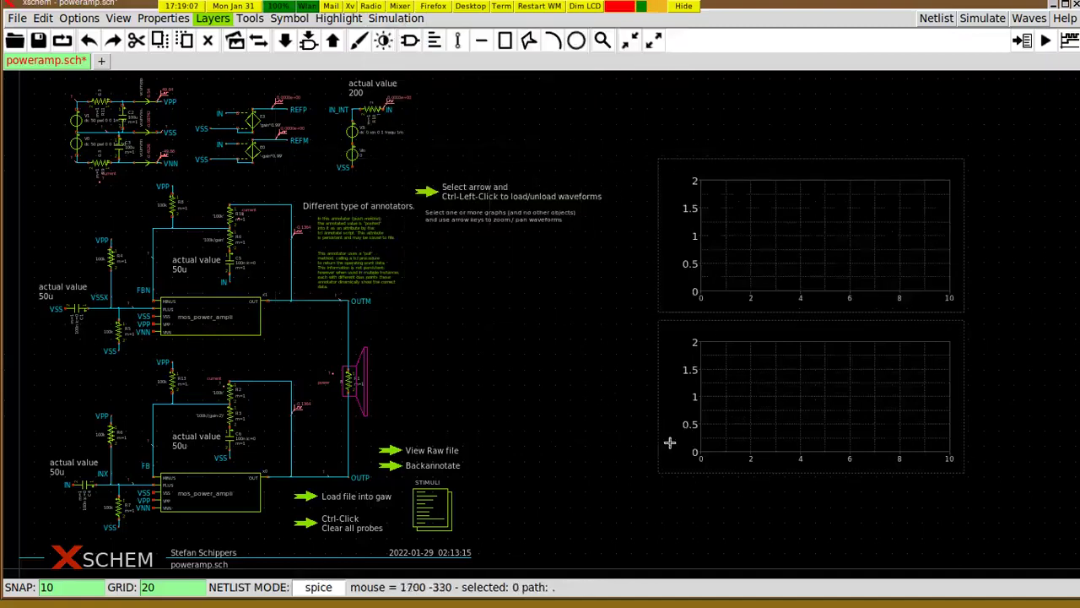
# Plot the OUTM and OUTP nets in the lower graph, fitting its time and vertical axes to the full waveform.
pyautogui.click(663, 443)
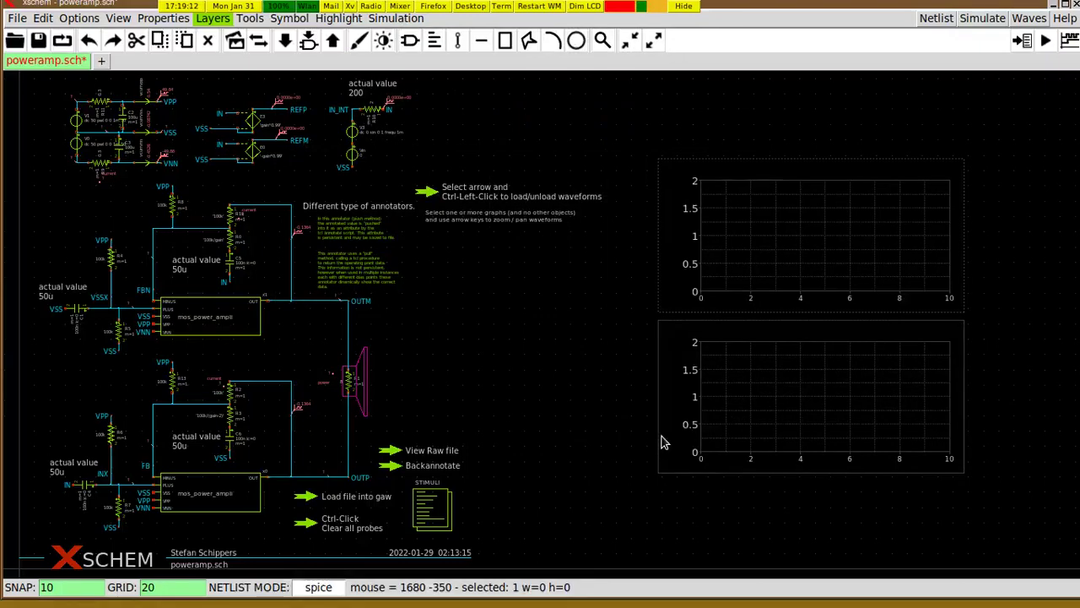
pyautogui.moveTo(663, 442); pyautogui.dragTo(615, 443)
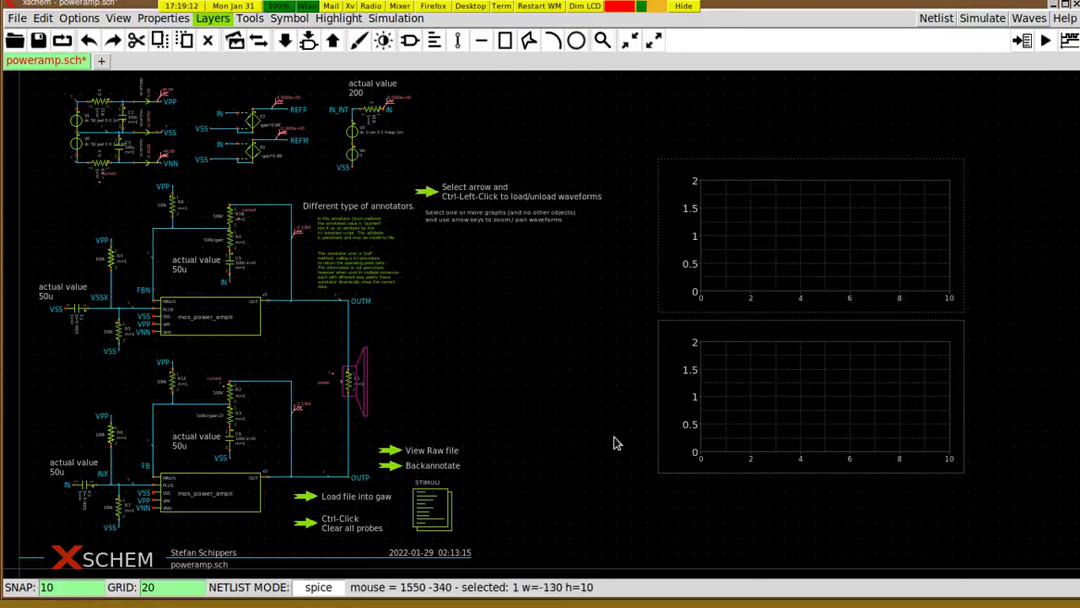
pyautogui.click(603, 436)
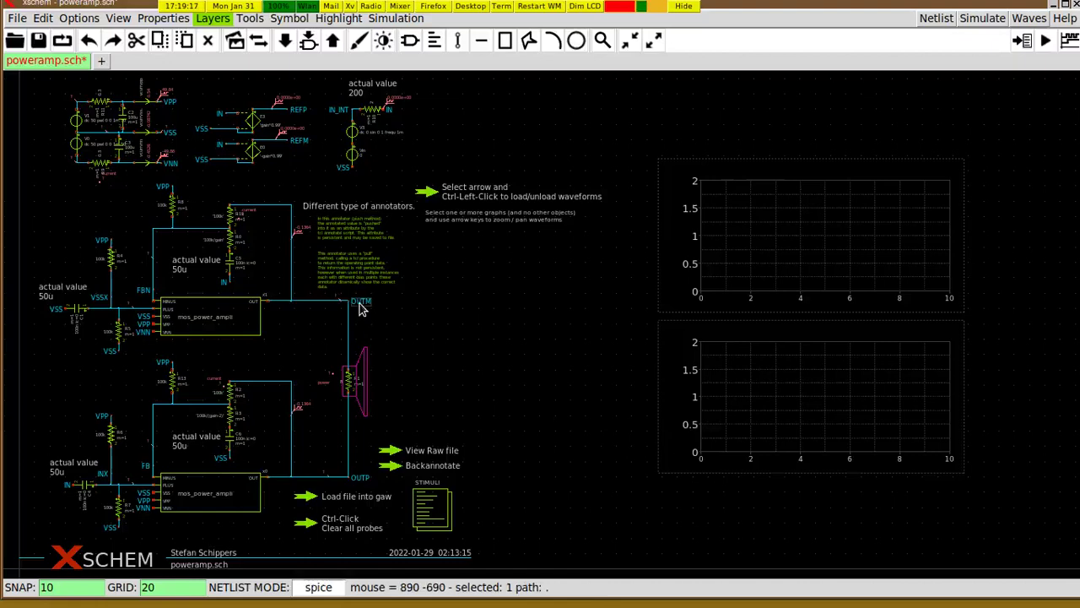
pyautogui.press('k')
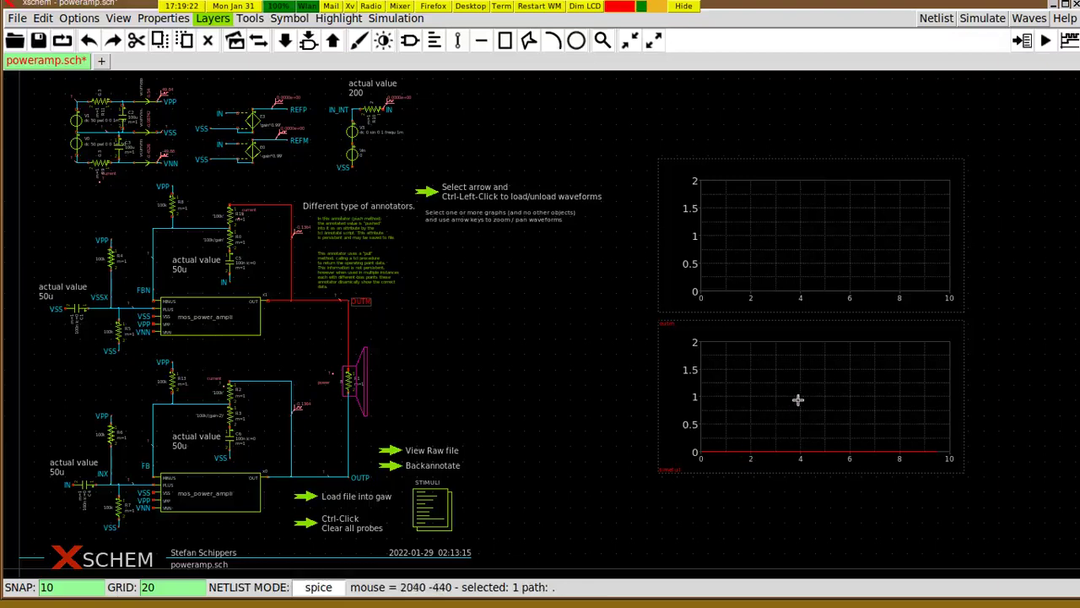
pyautogui.press('f')
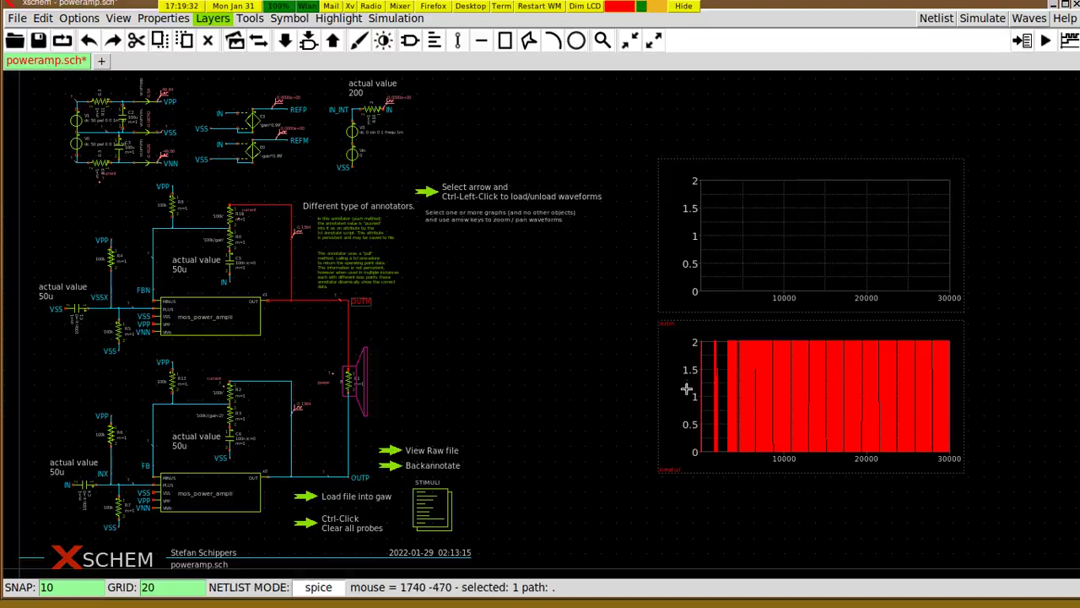
pyautogui.press('f')
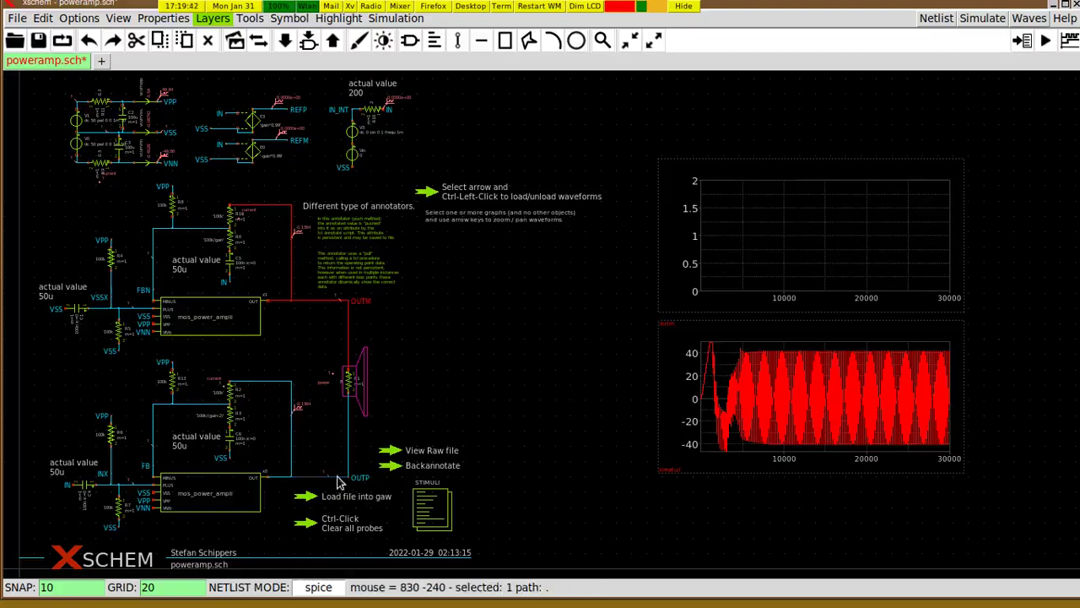
pyautogui.press('k')
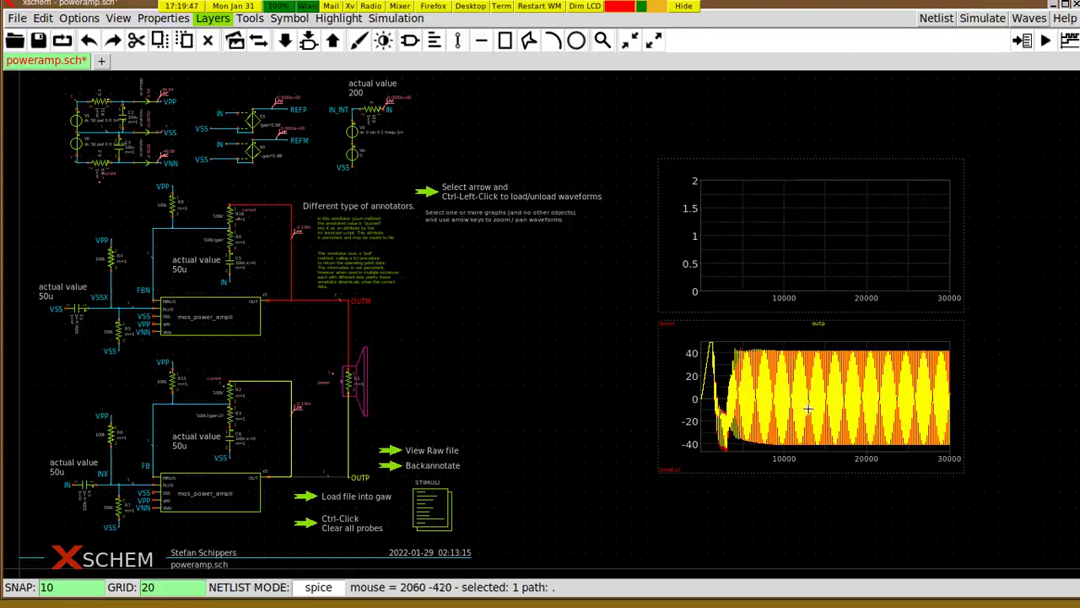
# Narrow the graphs' shared time range to a few signal periods, about 16900 to 17400 µs.
pyautogui.moveTo(864, 375); pyautogui.dragTo(699, 374)
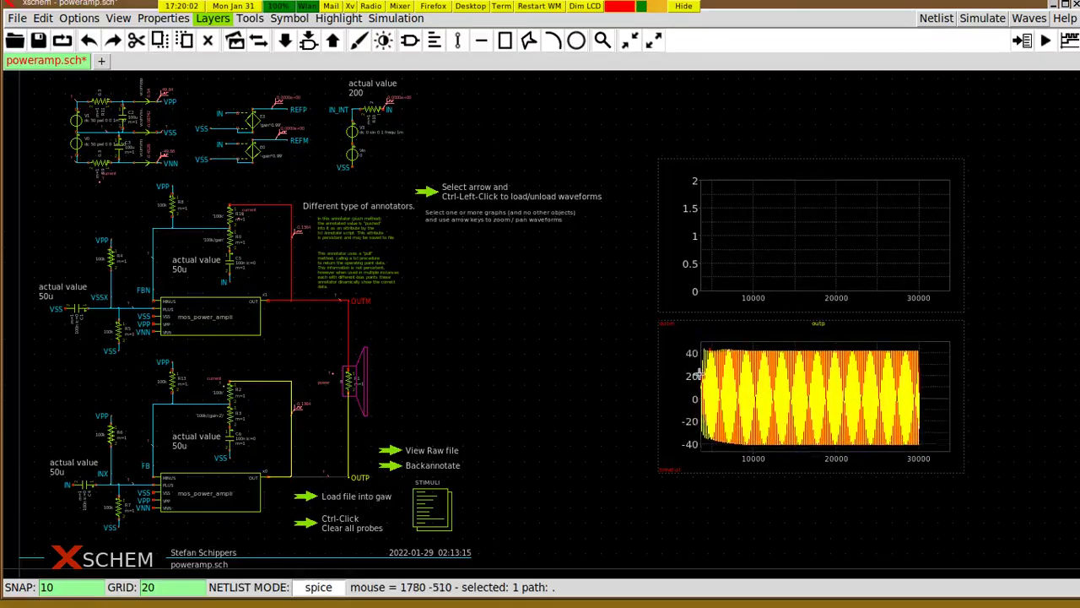
pyautogui.moveTo(766, 378); pyautogui.dragTo(790, 395)
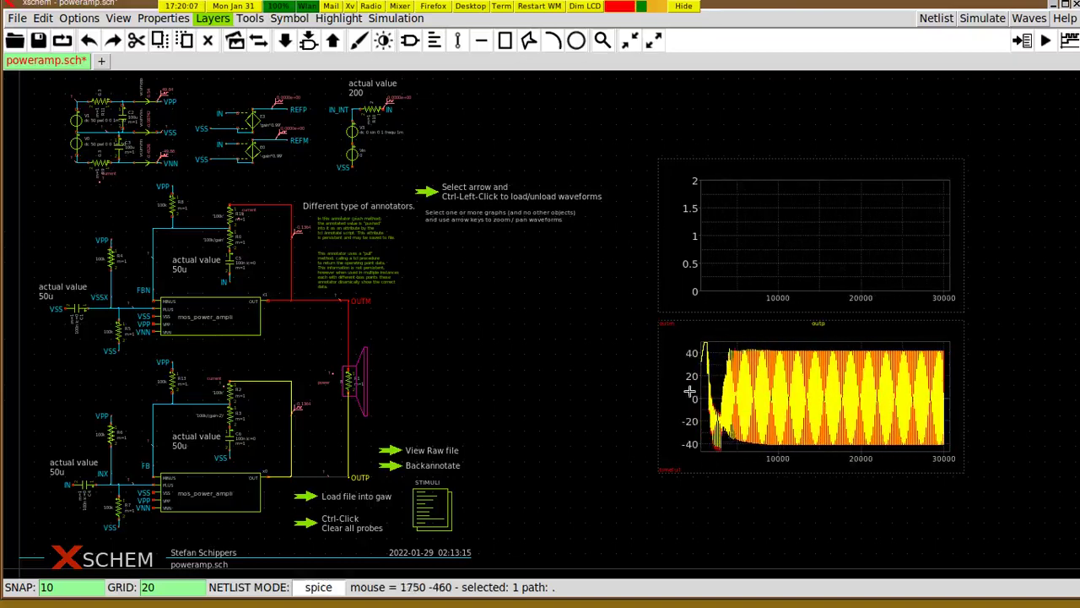
pyautogui.scroll(-5, 689, 392)
pyautogui.scroll(2, 690, 392)
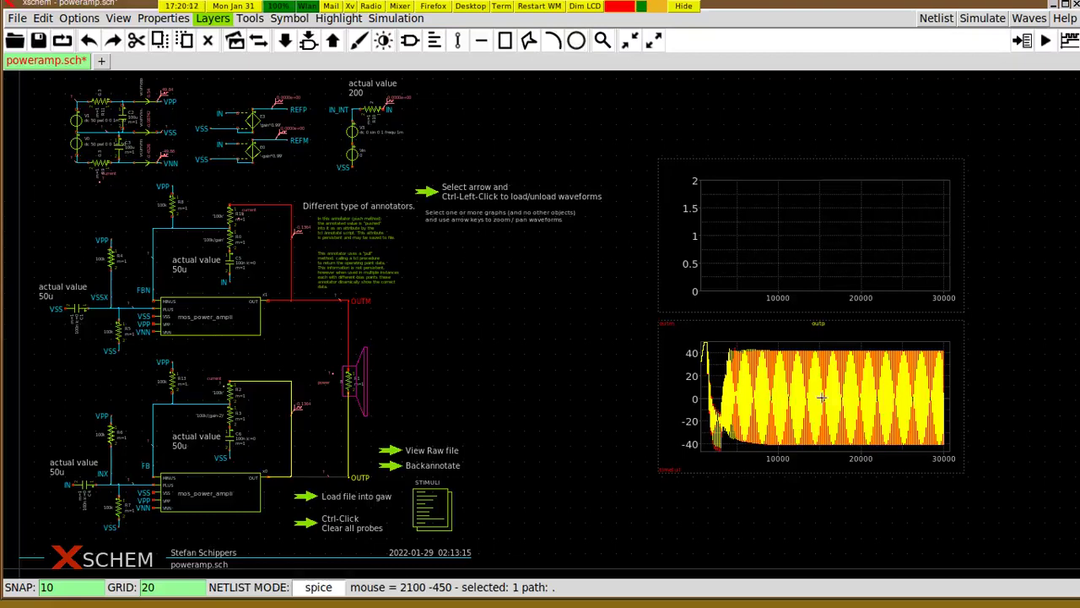
pyautogui.scroll(10, 837, 398)
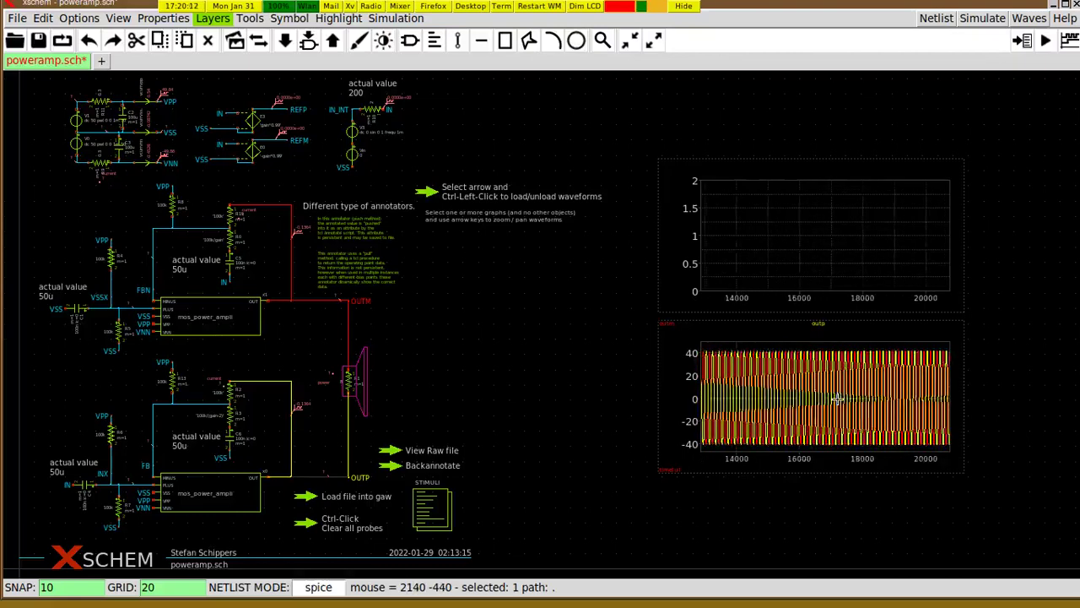
pyautogui.keyDown('shift'); pyautogui.scroll(-4, 684, 386); pyautogui.keyUp('shift')
pyautogui.keyDown('shift'); pyautogui.scroll(4, 684, 388); pyautogui.keyUp('shift')
pyautogui.scroll(-2, 675, 378)
pyautogui.scroll(2, 675, 378)
pyautogui.scroll(-3, 838, 392)
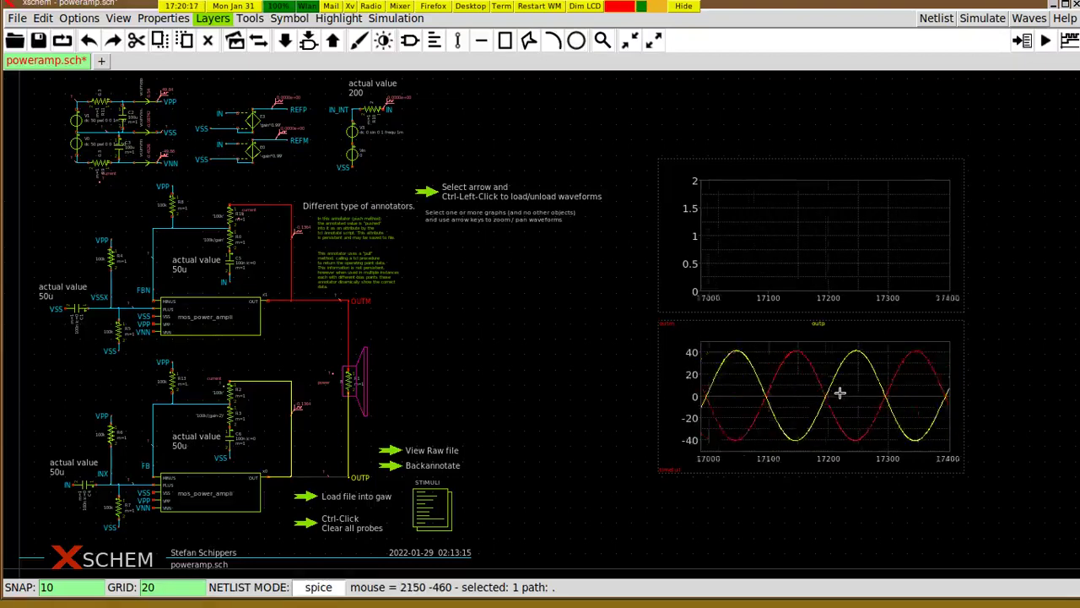
pyautogui.scroll(-2, 836, 392)
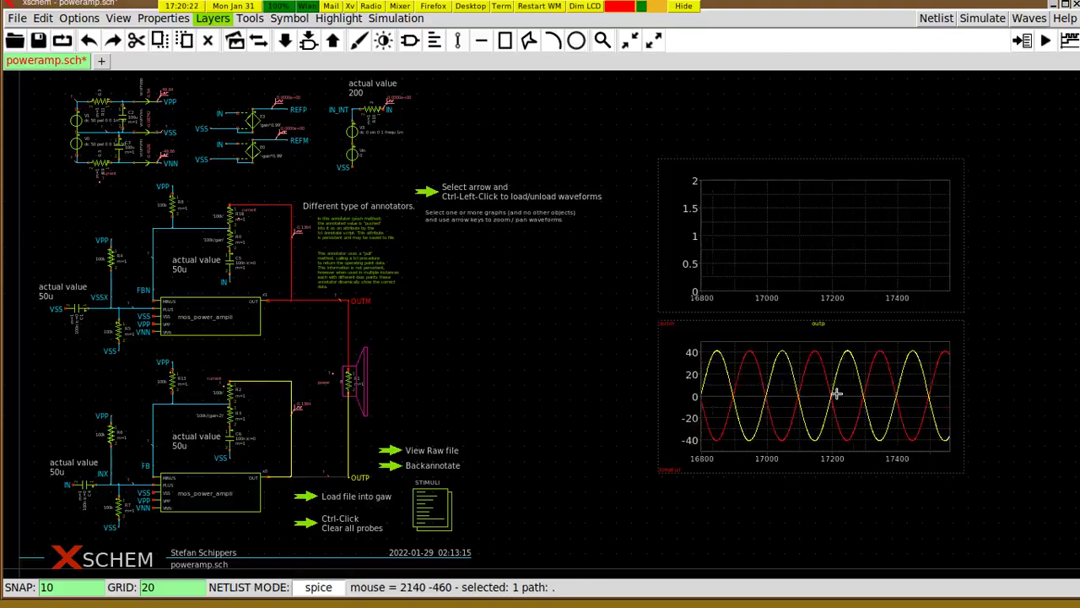
pyautogui.keyDown('shift'); pyautogui.scroll(-2, 836, 393); pyautogui.keyUp('shift')
pyautogui.keyDown('shift'); pyautogui.scroll(3, 819, 400); pyautogui.keyUp('shift')
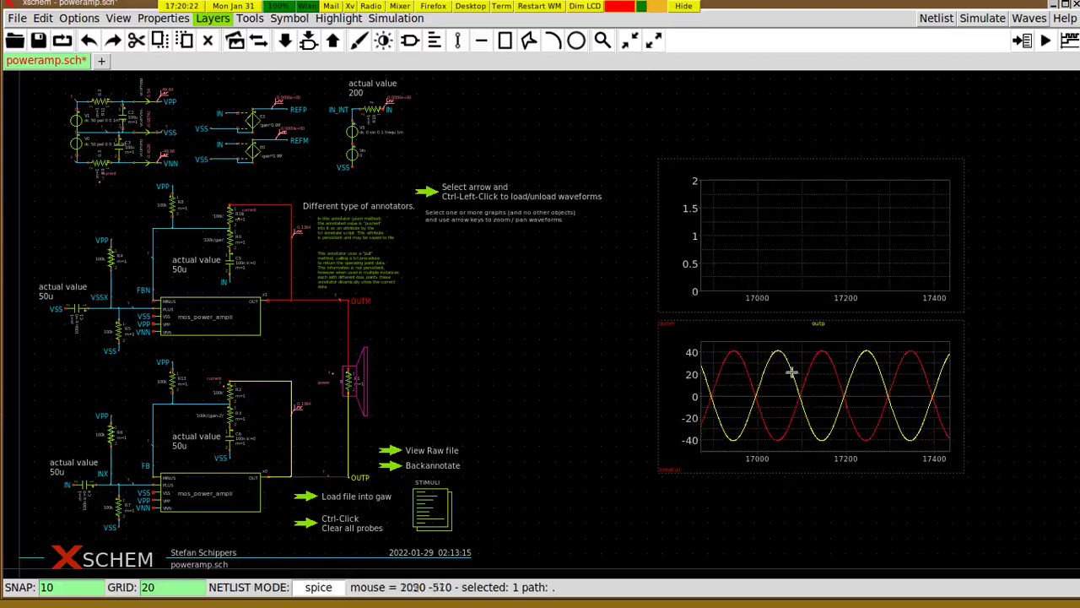
# Plot the VPP and VNN supply nets in the upper graph and fit its vertical axis to the waveforms.
pyautogui.click(664, 257)
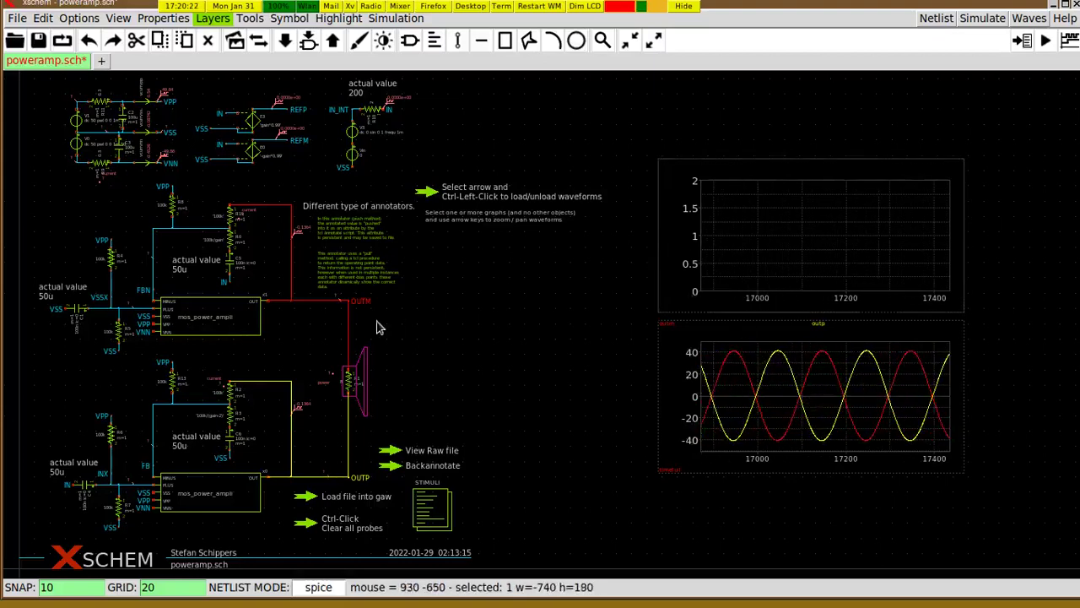
pyautogui.click(167, 103)
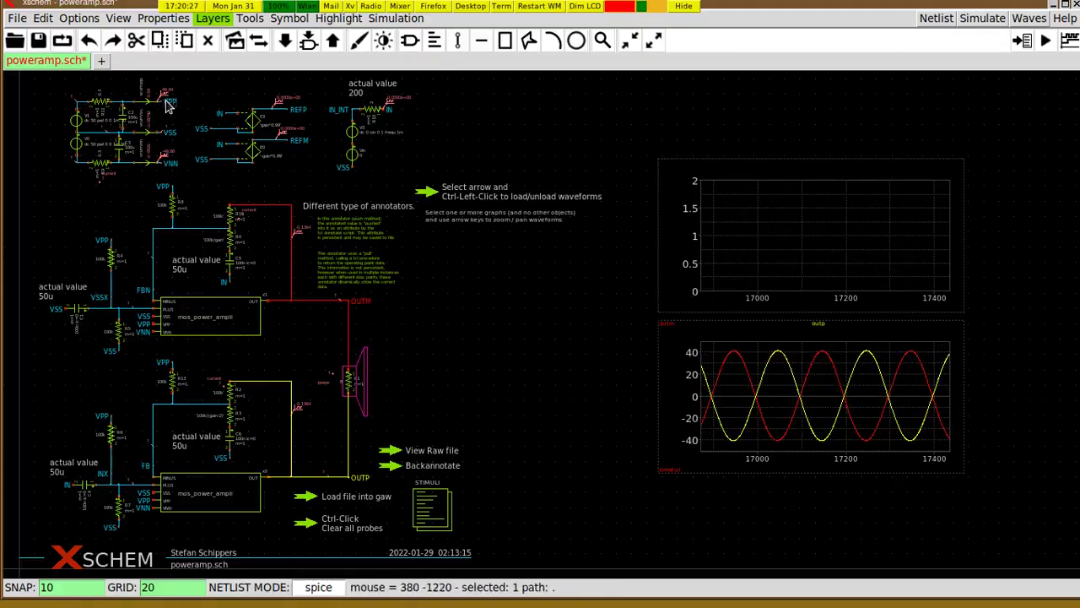
pyautogui.hotkey('alt', 'g')
pyautogui.click(168, 165)
pyautogui.click(169, 169)
pyautogui.hotkey('alt', 'g')
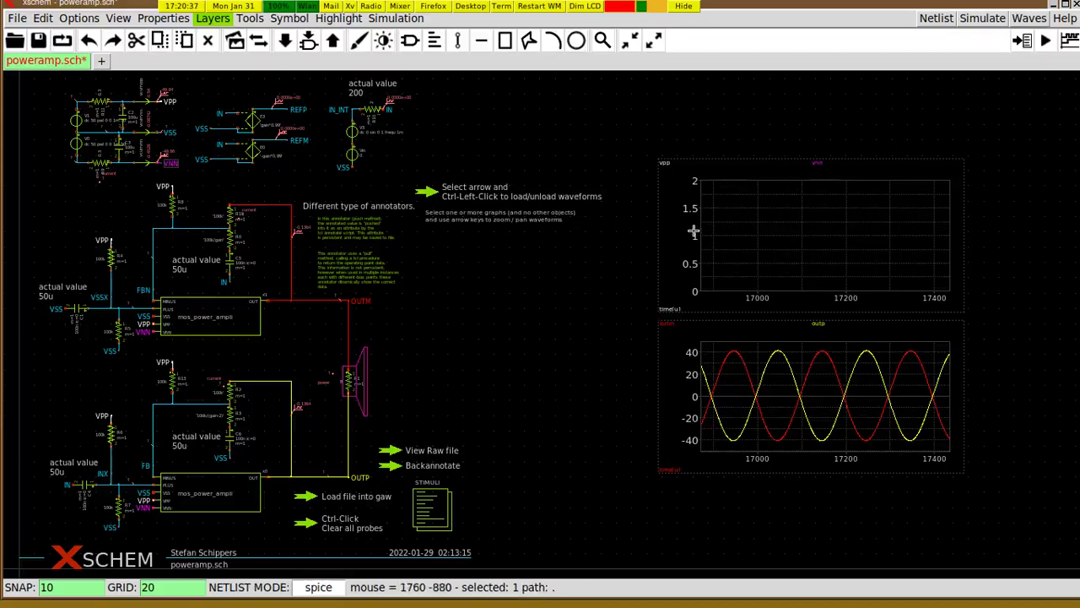
pyautogui.press('f')
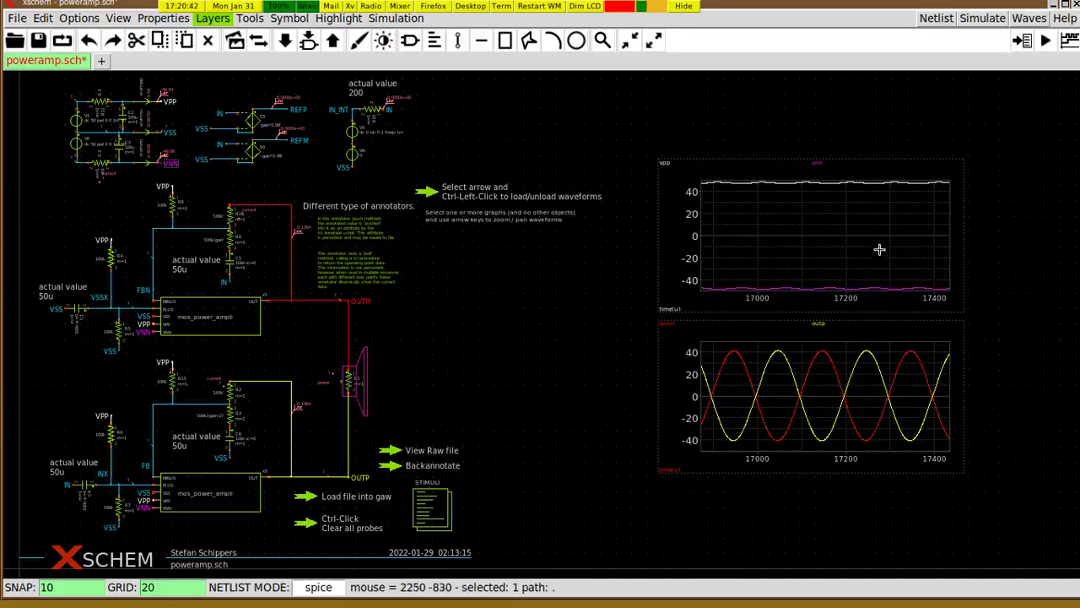
# Show cursor A in the graphs and place it near an OUTP peak at about 1.705e+04 µs.
pyautogui.press('a')
pyautogui.moveTo(786, 241)
pyautogui.mouseDown()
pyautogui.moveTo(928, 247)
pyautogui.moveTo(751, 246)
pyautogui.moveTo(779, 243)
pyautogui.mouseUp()
pyautogui.scroll(3, 995, 267)
pyautogui.moveTo(978, 363); pyautogui.dragTo(977, 319, button='middle')
pyautogui.keyDown('ctrl'); pyautogui.scroll(-1, 977, 325); pyautogui.keyUp('ctrl')
pyautogui.moveTo(619, 294)
pyautogui.mouseDown()
pyautogui.moveTo(771, 301)
pyautogui.moveTo(617, 312)
pyautogui.mouseUp()
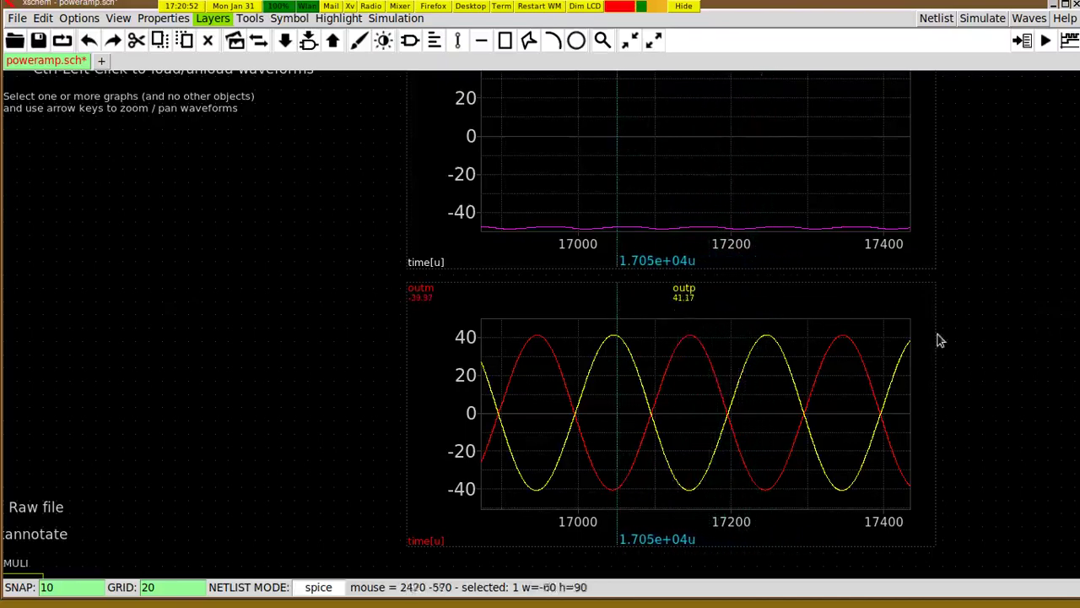
# Show cursor B, place it on the next OUTP peak at about 1.725e+04 µs, and fine-tune cursor A onto its own peak.
pyautogui.press('b')
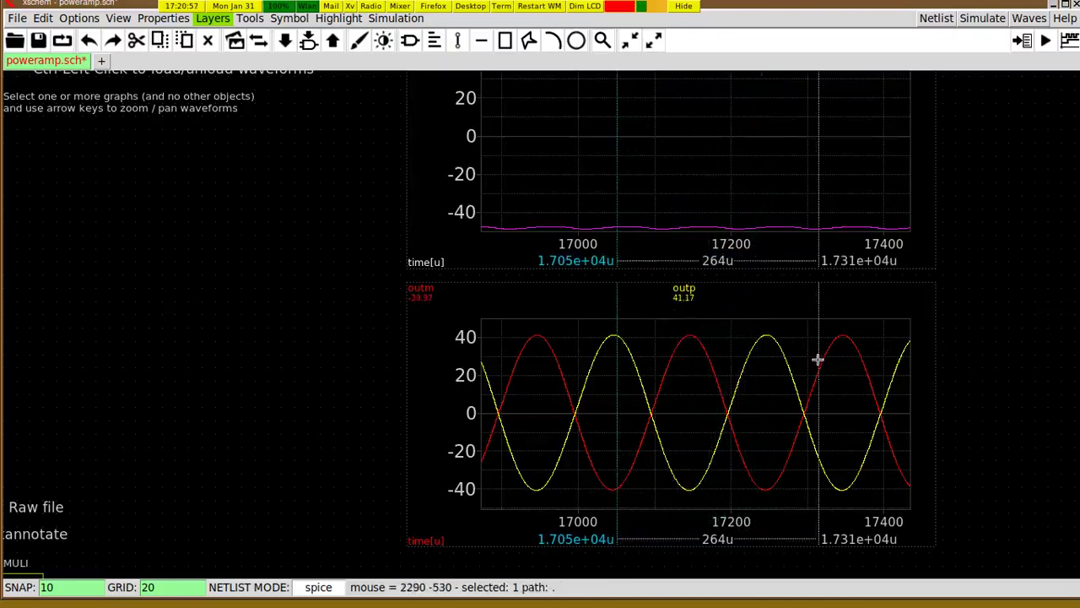
pyautogui.moveTo(818, 311); pyautogui.dragTo(766, 315)
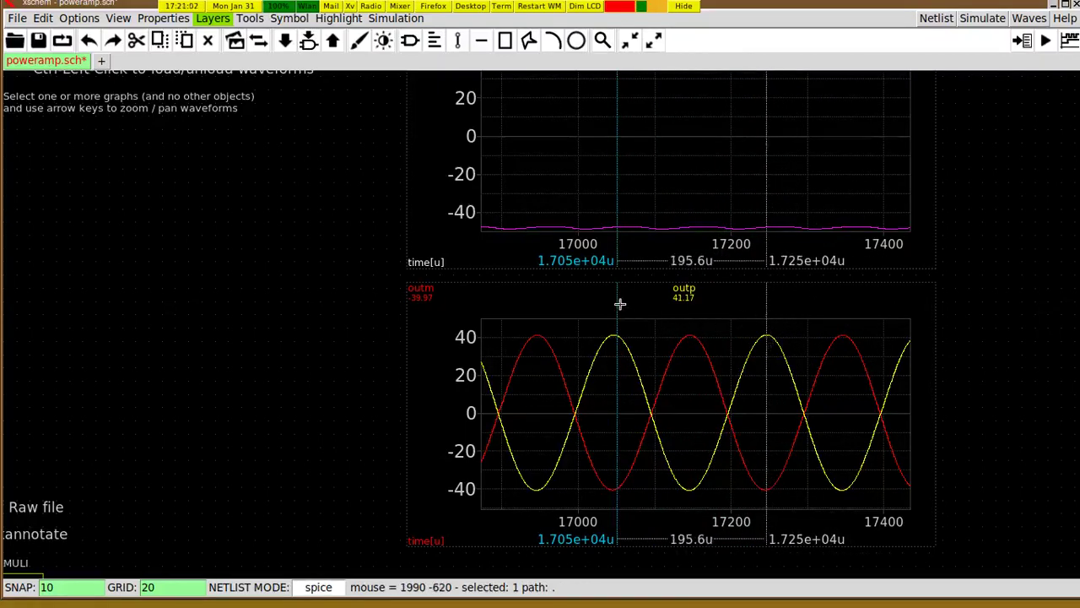
pyautogui.moveTo(618, 302); pyautogui.dragTo(614, 302)
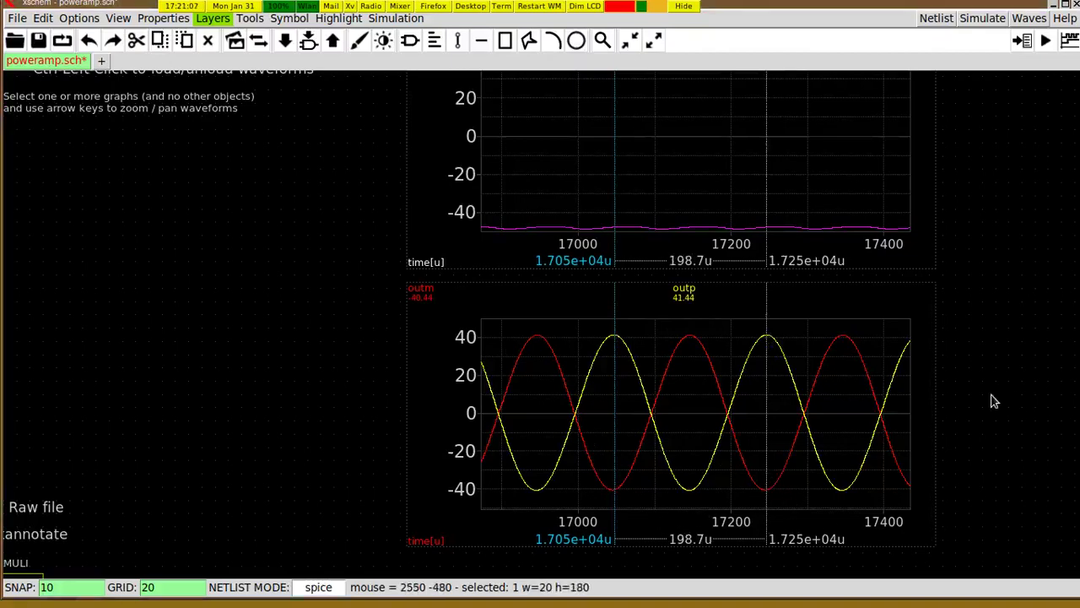
pyautogui.scroll(-3, 992, 401)
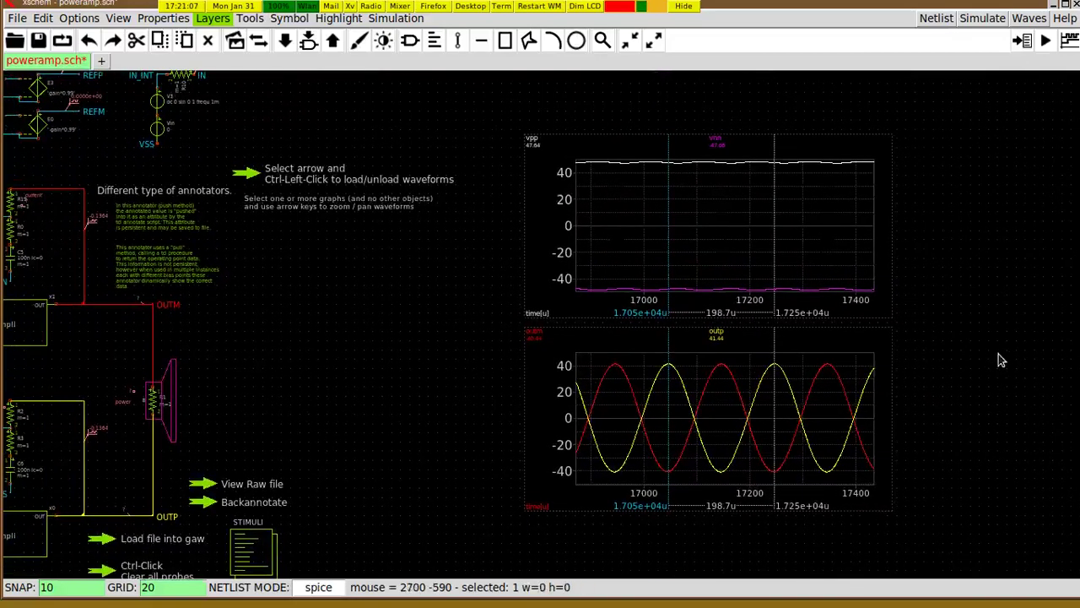
pyautogui.moveTo(962, 336); pyautogui.dragTo(1043, 353, button='middle')
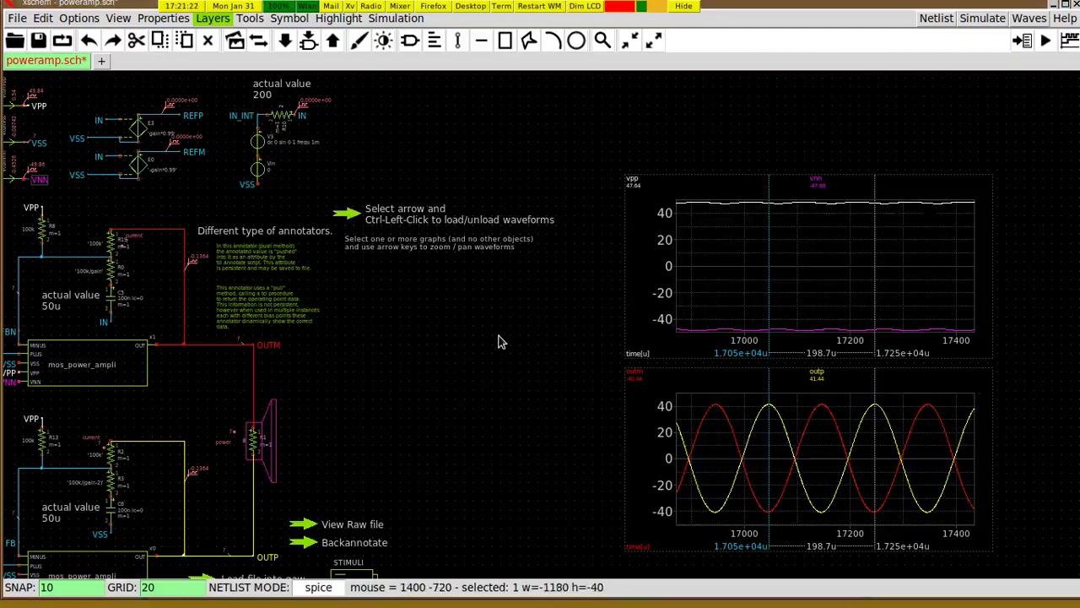
pyautogui.hotkey('ctrl', 'o')
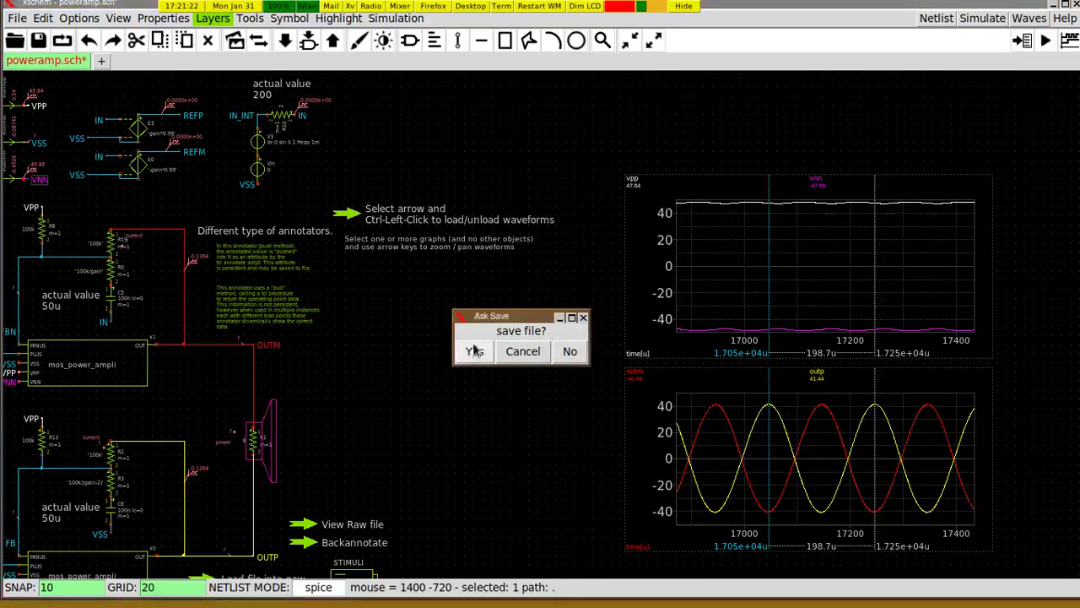
pyautogui.click(569, 352)
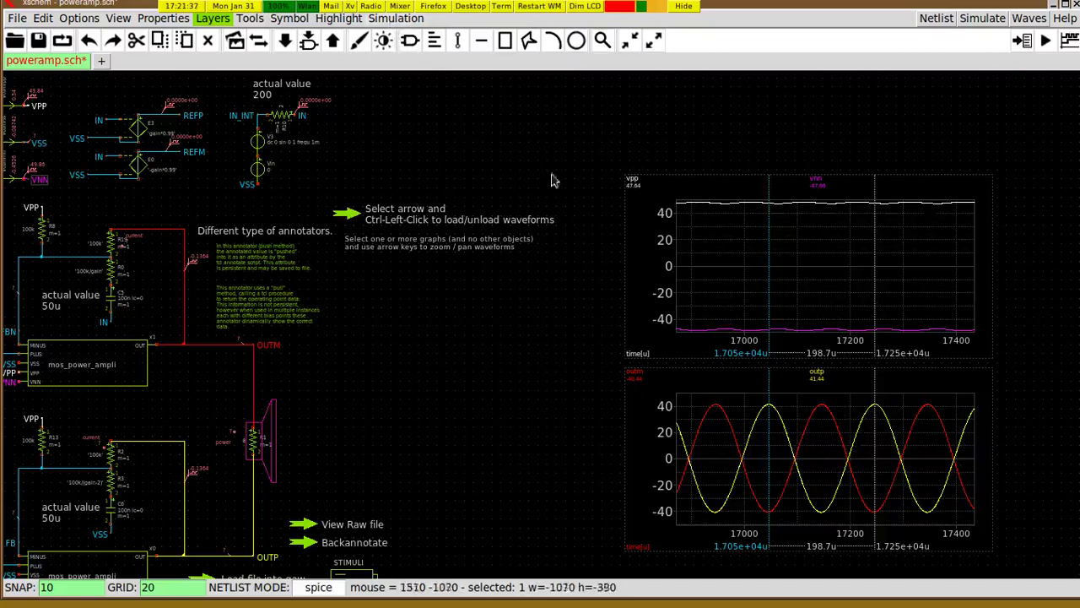
# Unload the ngspice raw file from the poweramp.sch graphs and load it again.
pyautogui.click(395, 18)
pyautogui.click(390, 209)
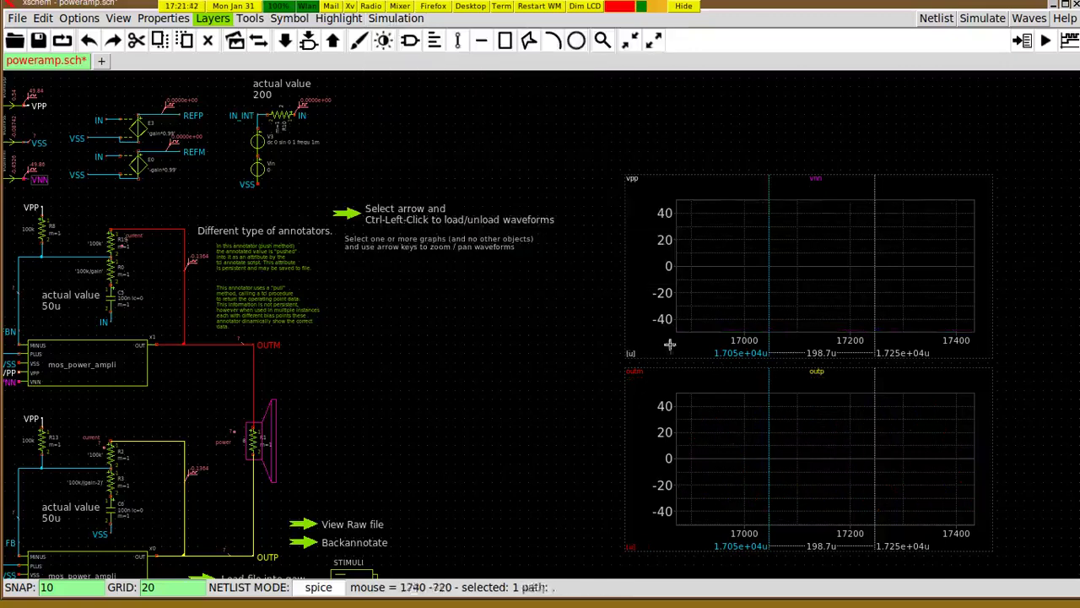
pyautogui.click(396, 19)
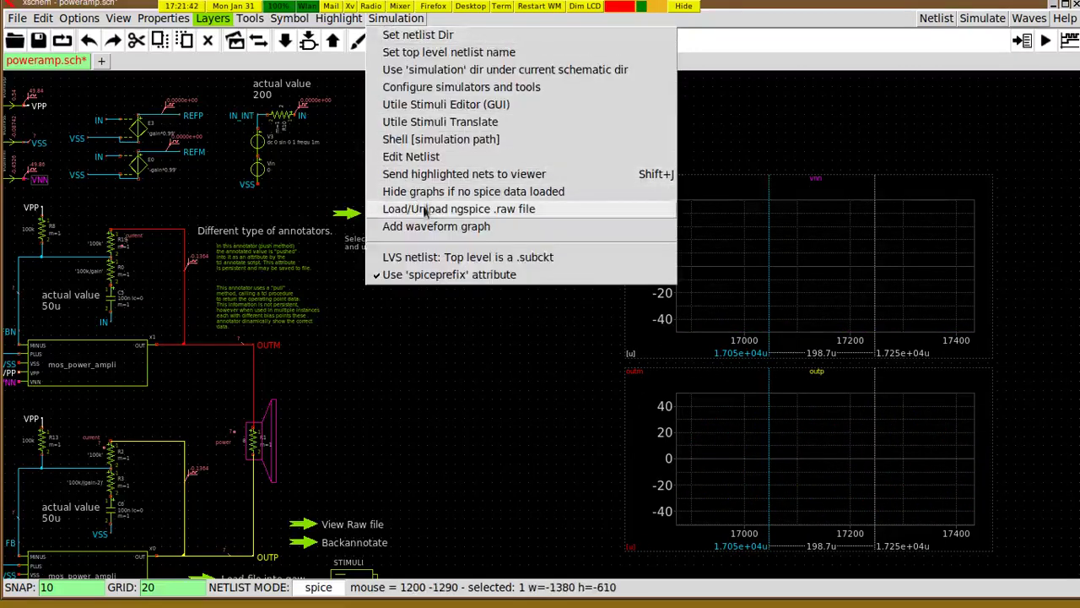
pyautogui.click(558, 198)
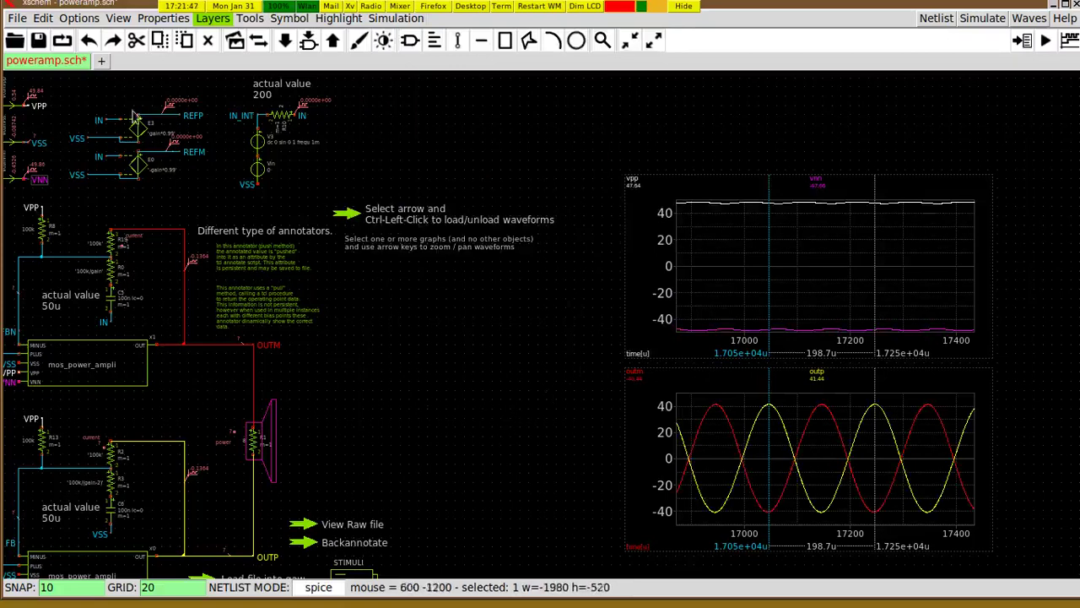
# Open the recent schematic rom8k.sch in a new tab.
pyautogui.click(101, 61)
pyautogui.click(17, 17)
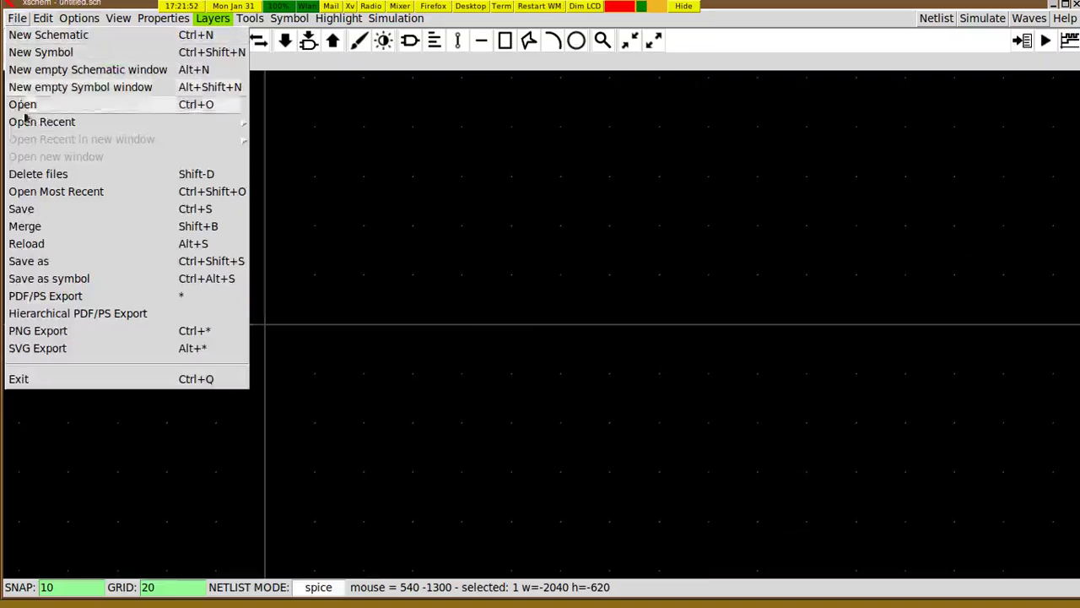
pyautogui.moveTo(86, 124)
pyautogui.click(277, 142)
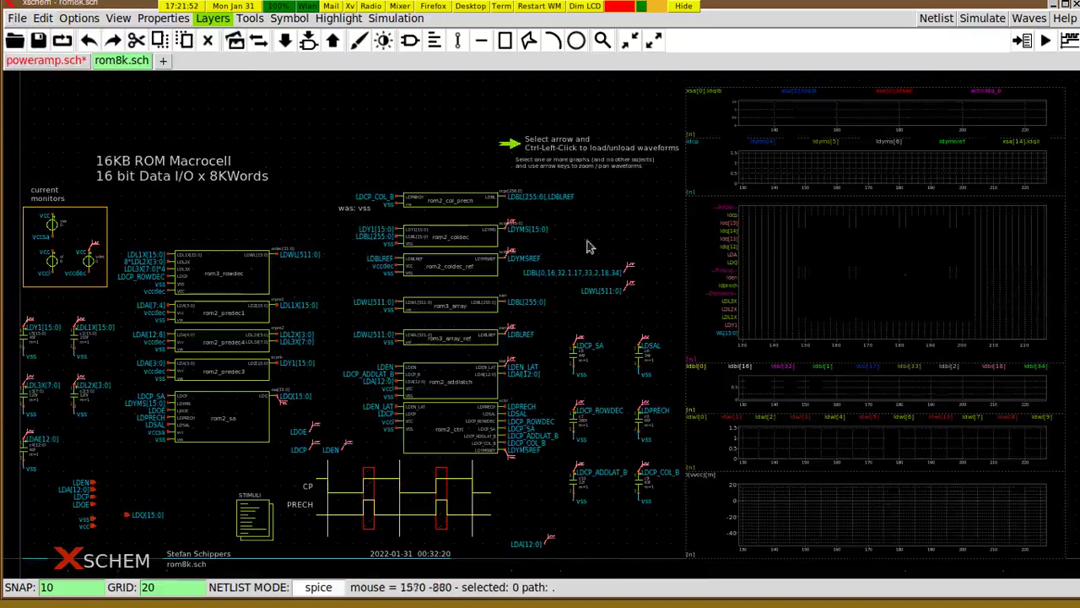
# Select all existing waveform graphs beside the ROM schematic and delete them.
pyautogui.moveTo(667, 122); pyautogui.dragTo(996, 542)
pyautogui.press('Delete')
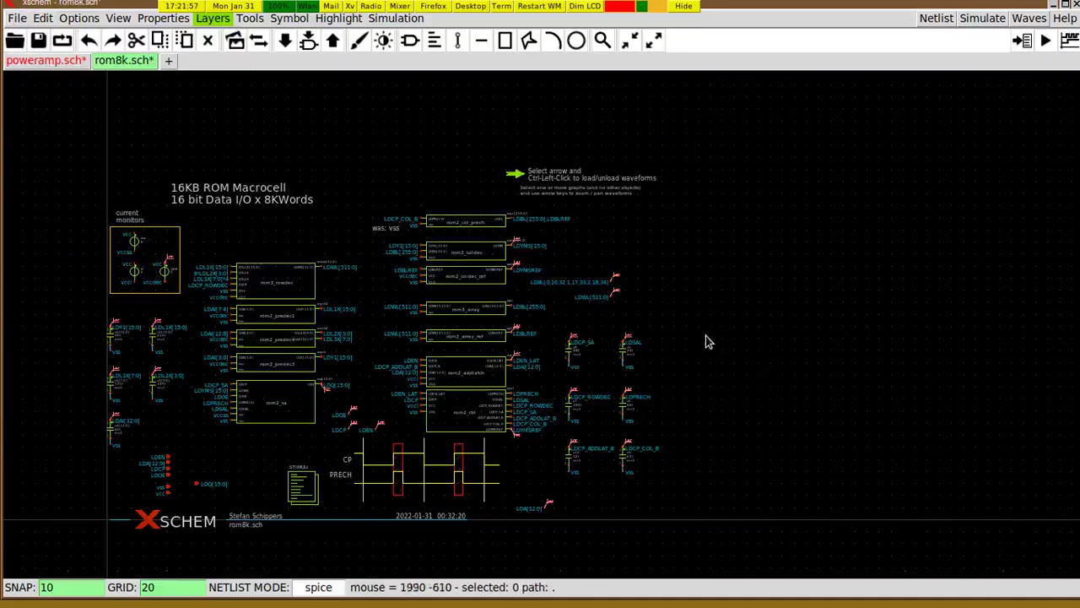
pyautogui.scroll(1, 692, 343)
pyautogui.moveTo(682, 337); pyautogui.dragTo(753, 348, button='middle')
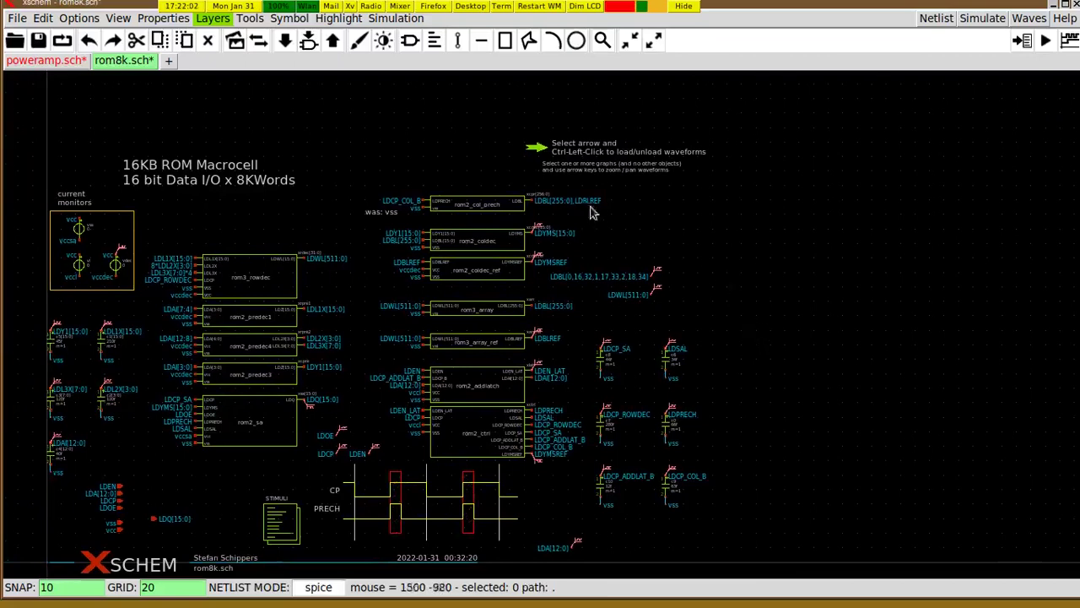
# Load the ngspice raw file for rom8k.sch and place a new waveform graph beside the LDSAL and LDPRECH capacitors.
pyautogui.click(395, 18)
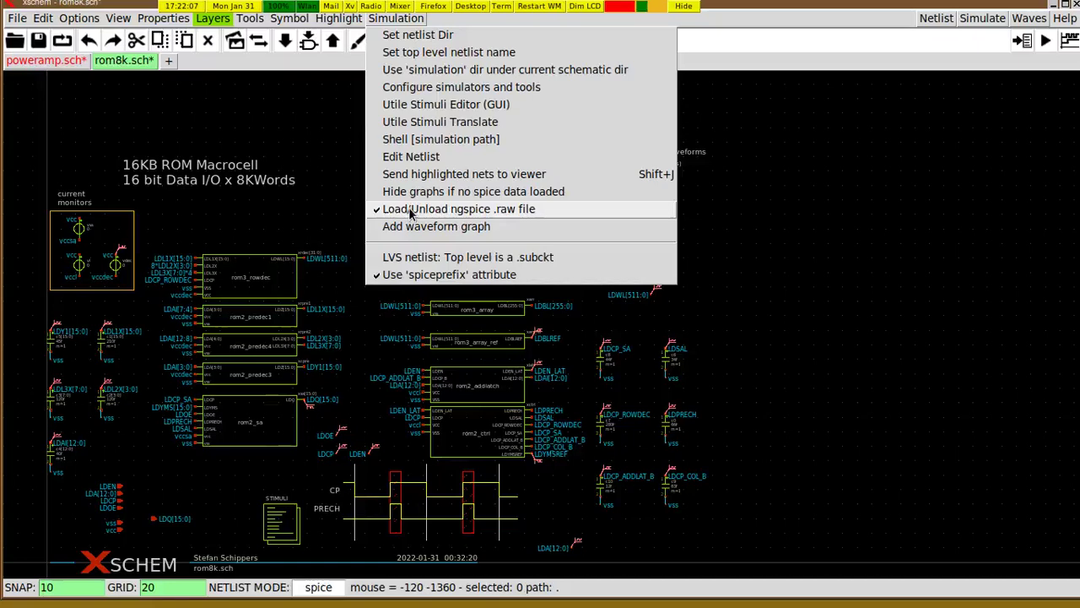
pyautogui.click(410, 212)
pyautogui.click(395, 18)
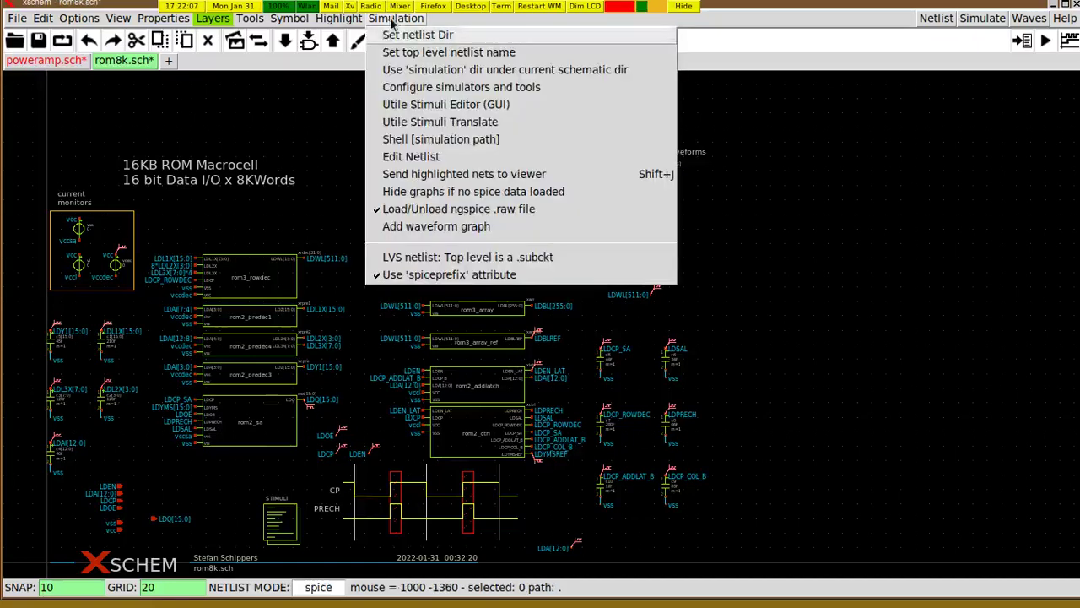
pyautogui.click(422, 226)
pyautogui.click(895, 404)
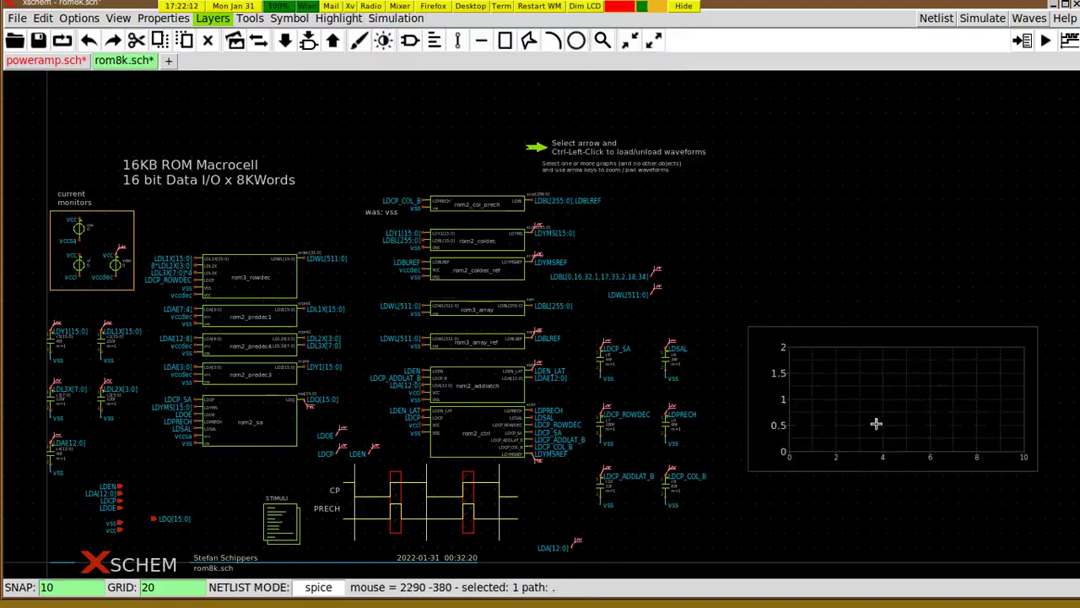
# Plot the LDCP net of the rom2_ctrl block in the new graph and fit the time axis to the full simulation.
pyautogui.scroll(1, 800, 504)
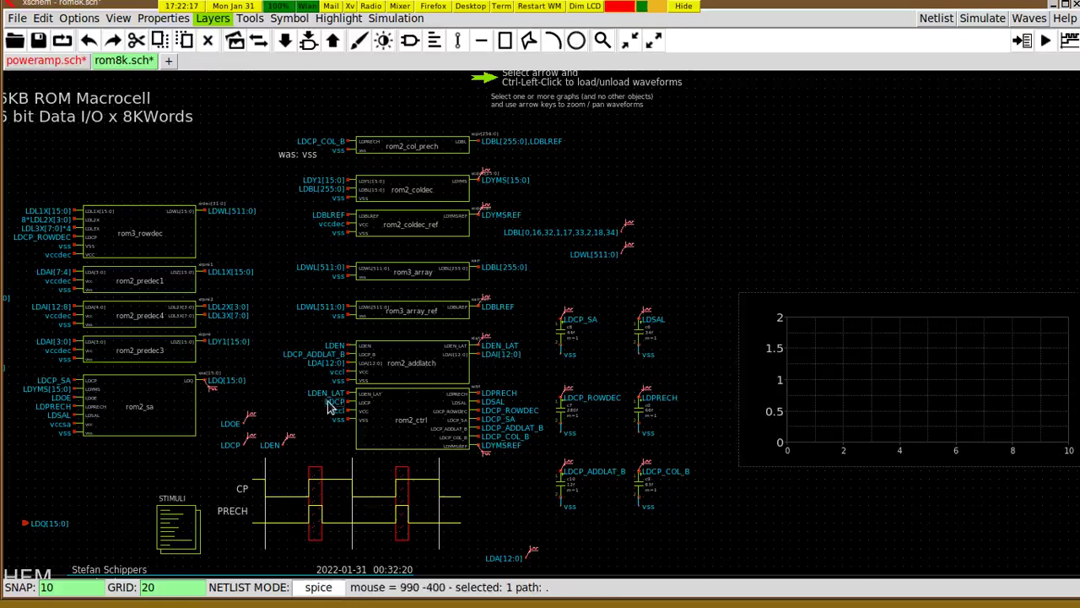
pyautogui.moveTo(328, 402); pyautogui.dragTo(422, 407, button='middle')
pyautogui.hotkey('alt', 'g')
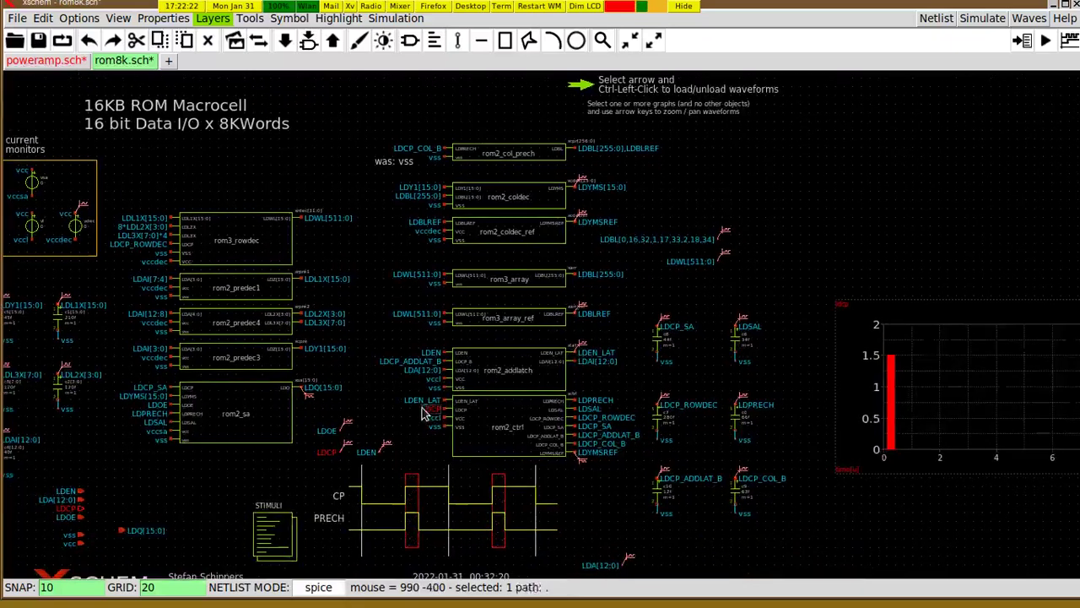
pyautogui.moveTo(782, 511); pyautogui.dragTo(719, 519, button='middle')
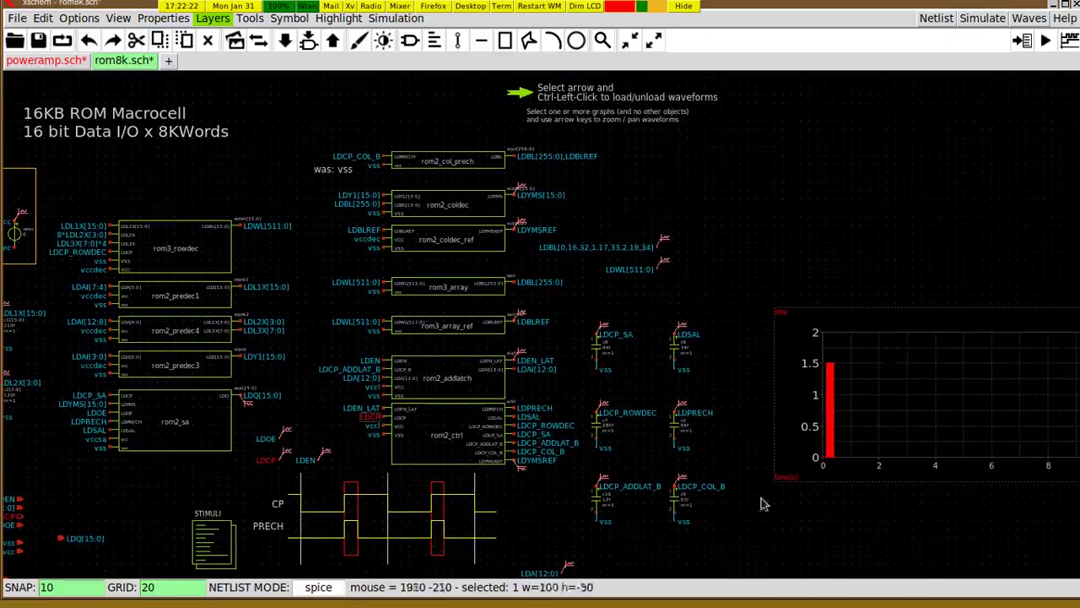
pyautogui.press('f')
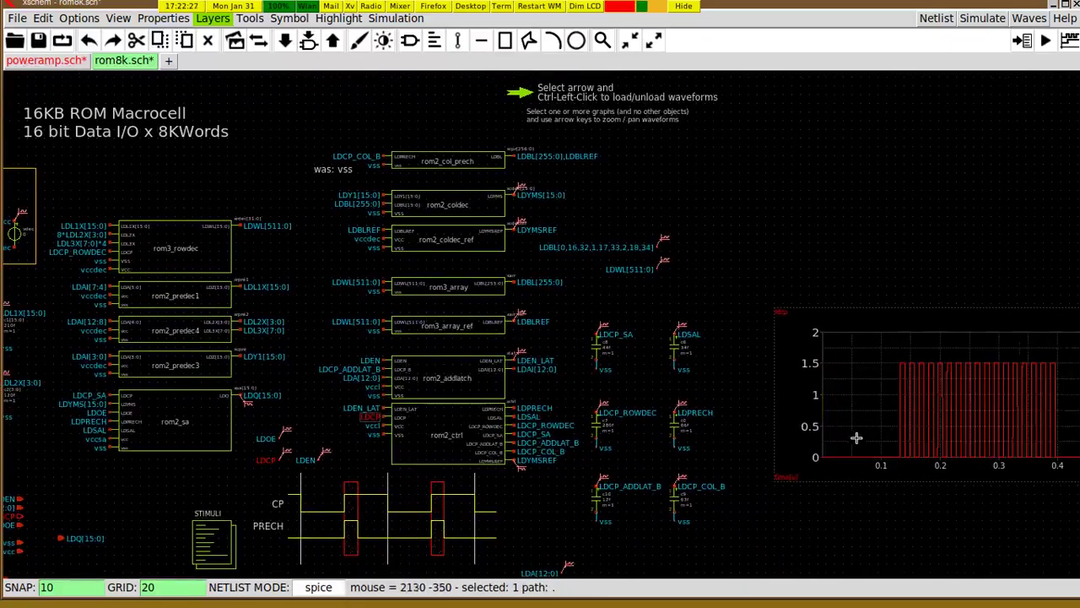
# Move the waveform graph up until its upper edge is about level with the load/unload waveforms arrow.
pyautogui.moveTo(923, 506); pyautogui.dragTo(877, 509, button='middle')
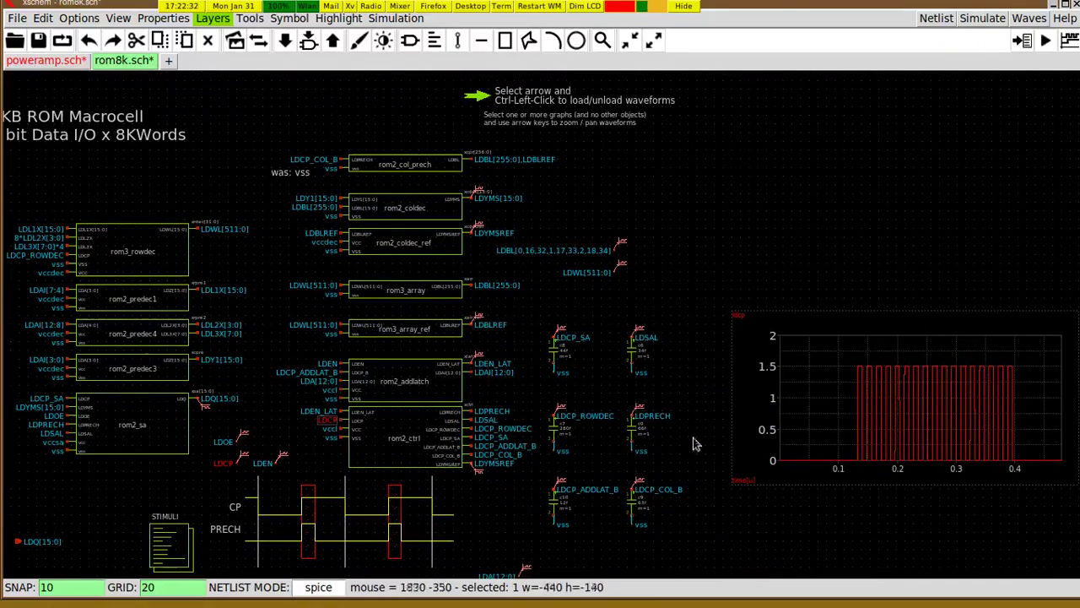
pyautogui.moveTo(751, 256); pyautogui.dragTo(656, 256, button='middle')
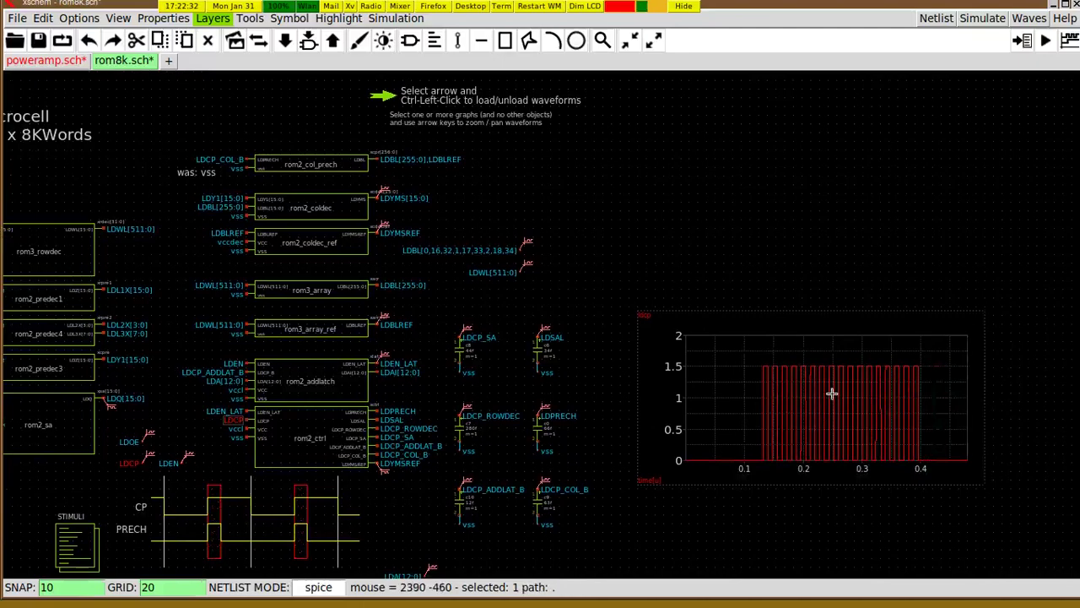
pyautogui.moveTo(809, 366); pyautogui.dragTo(821, 174, button='middle')
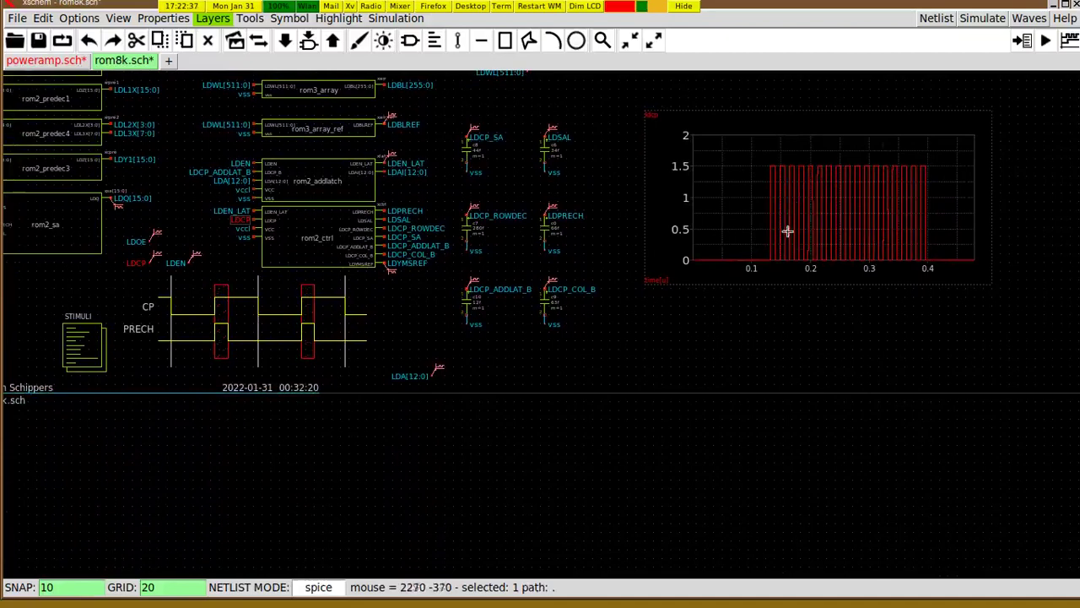
pyautogui.hotkey('ctrl', 'z')
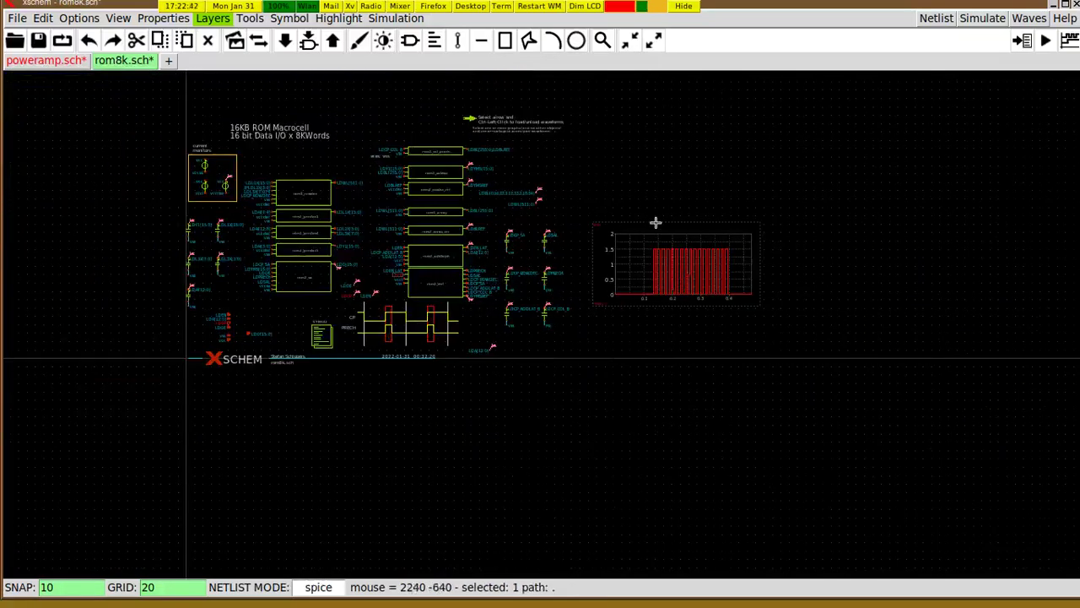
pyautogui.moveTo(595, 259); pyautogui.dragTo(589, 163)
pyautogui.scroll(2, 569, 241)
pyautogui.moveTo(568, 242); pyautogui.dragTo(646, 386, button='middle')
# Open the graph's settings and set its X units to n.
pyautogui.doubleClick(769, 266)
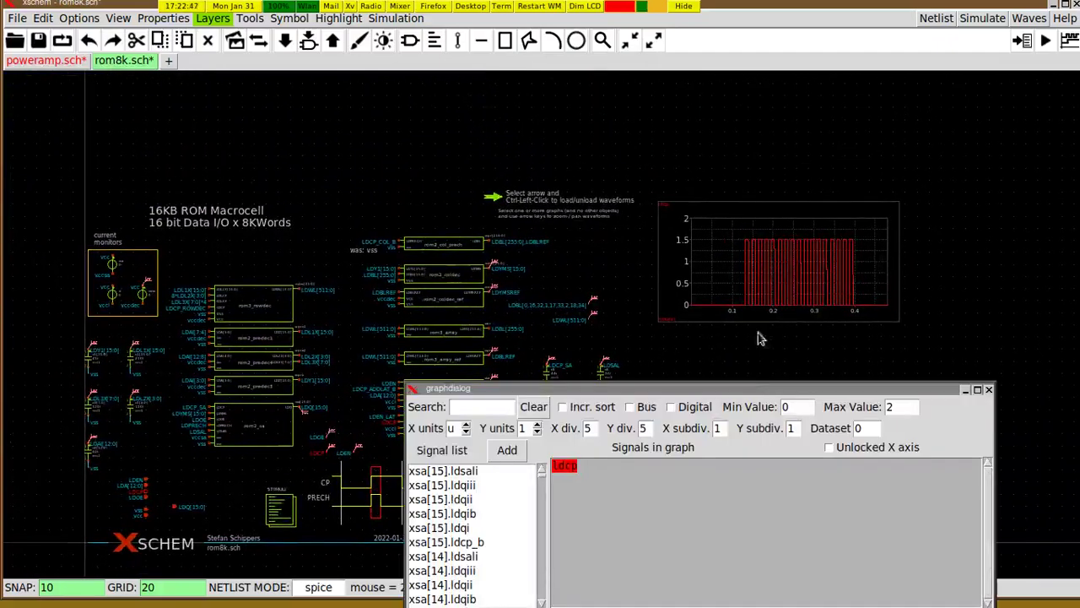
pyautogui.moveTo(751, 382); pyautogui.dragTo(779, 333)
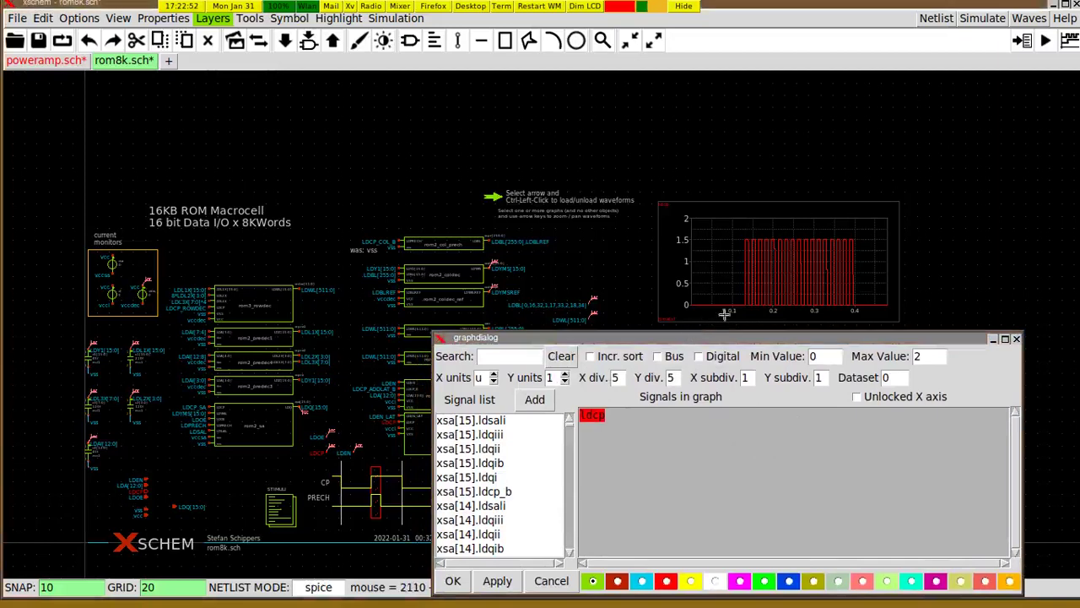
pyautogui.scroll(2, 637, 324)
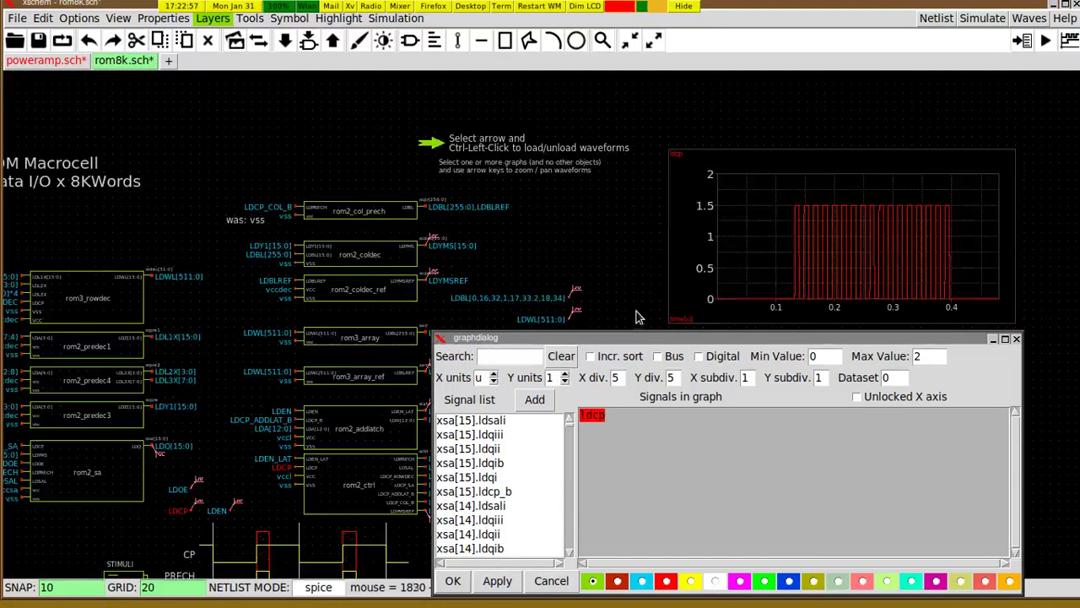
pyautogui.click(493, 380)
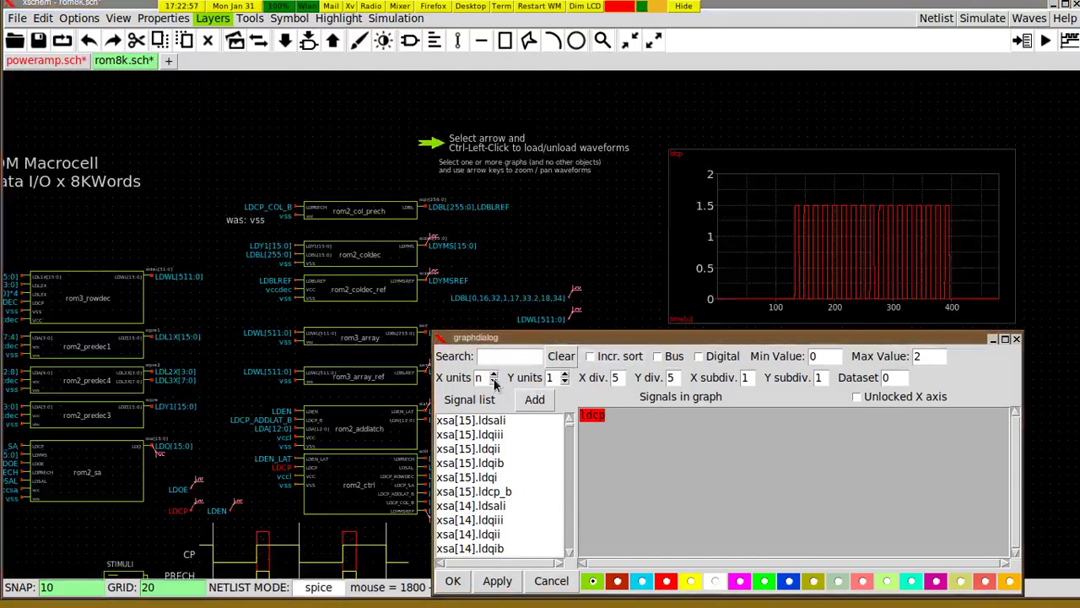
# Try 8 divisions on the graph's X axis and set the count back to 5.
pyautogui.doubleClick(616, 377)
pyautogui.write('8')
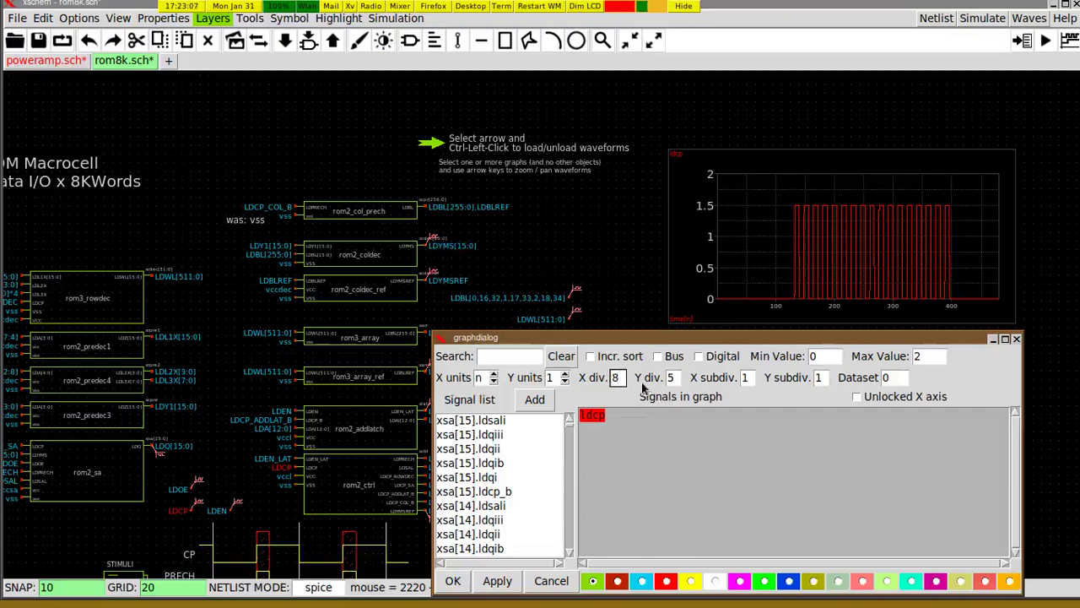
pyautogui.press('BackSpace')
pyautogui.write('5')
# Set the graph's maximum value to 1.5.
pyautogui.doubleClick(925, 358)
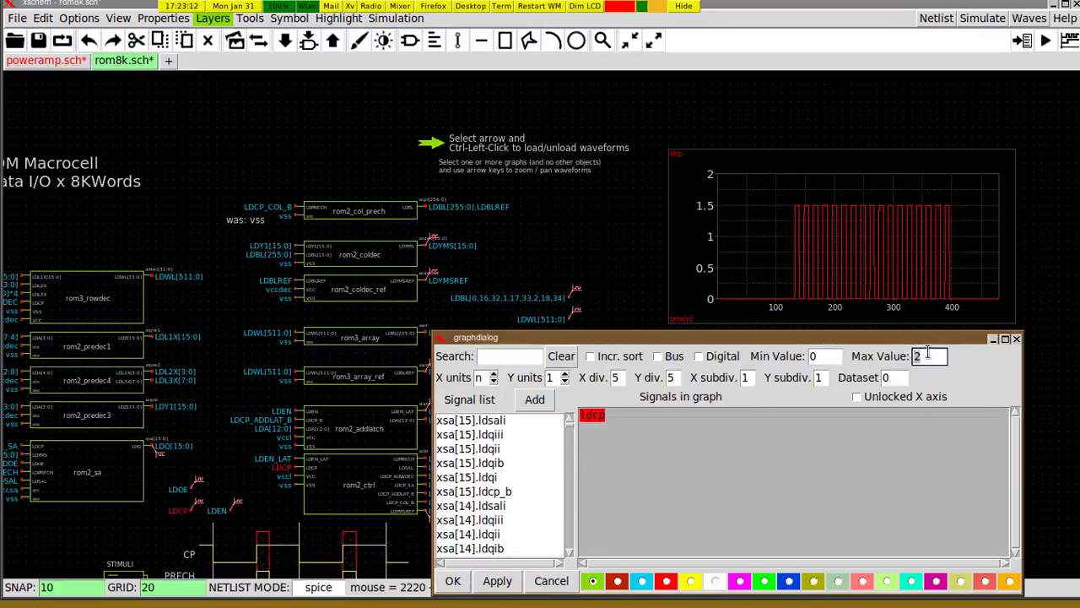
pyautogui.write('1.5')
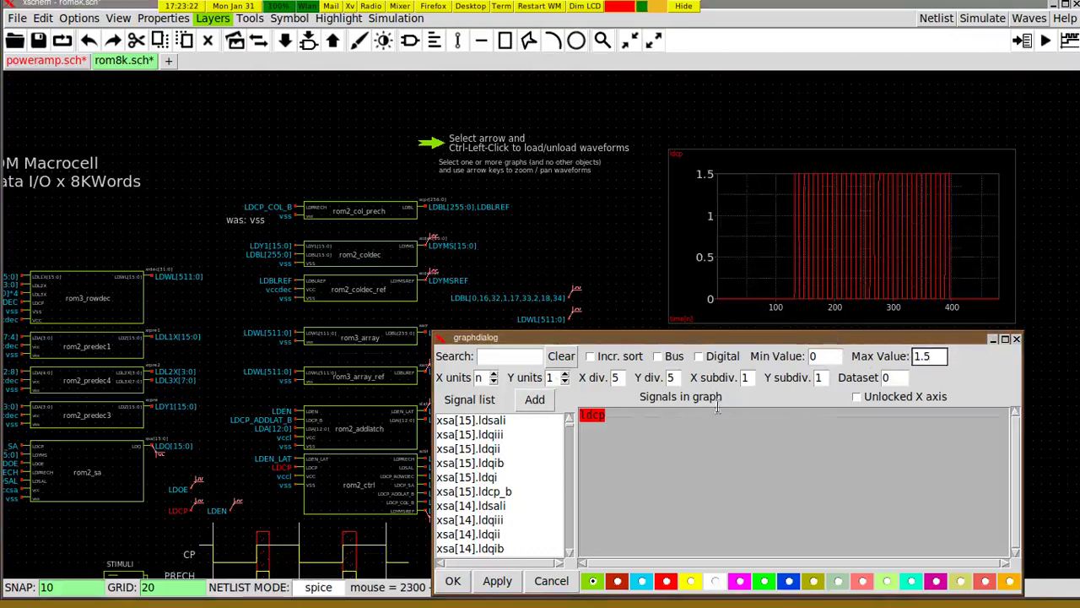
# Filter the signal list with ^ldq, add signals ldq[15] through ldq[0] to the graph, and apply the change.
pyautogui.click(516, 355)
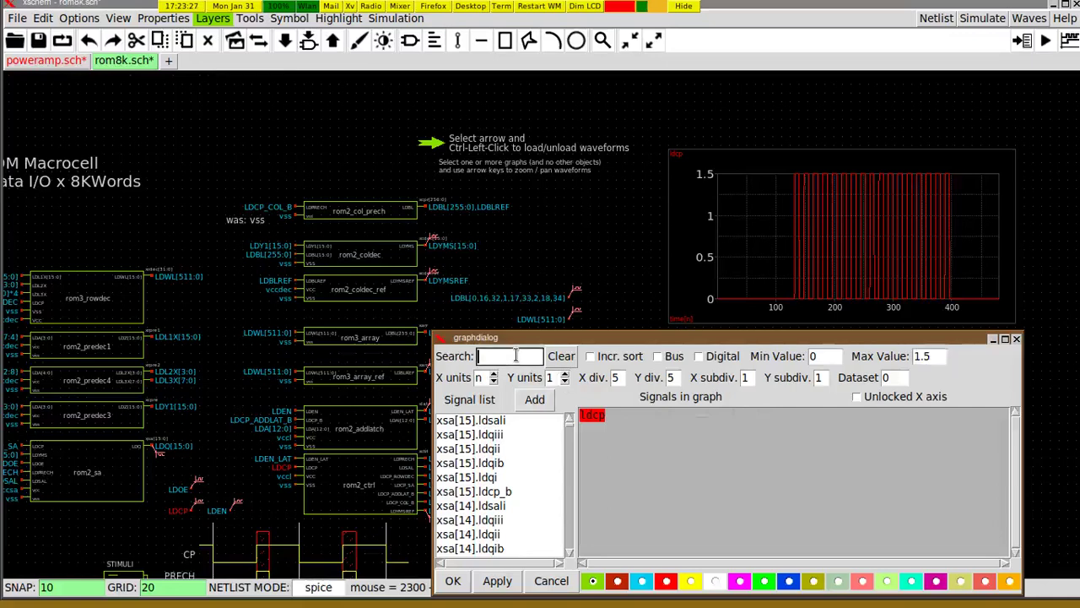
pyautogui.write('^ldq')
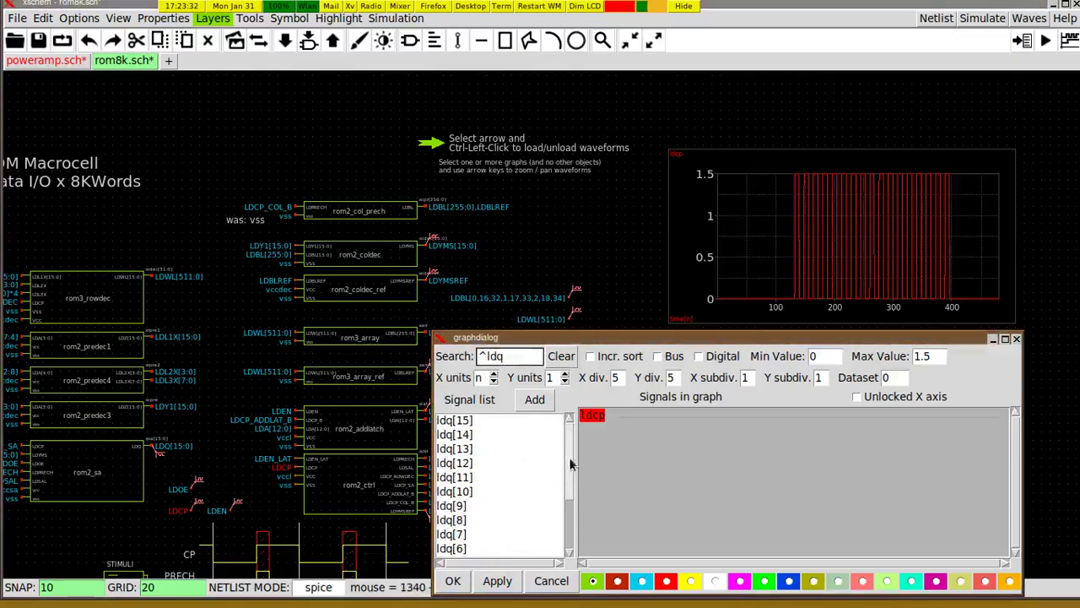
pyautogui.moveTo(570, 438); pyautogui.dragTo(566, 520)
pyautogui.click(462, 424)
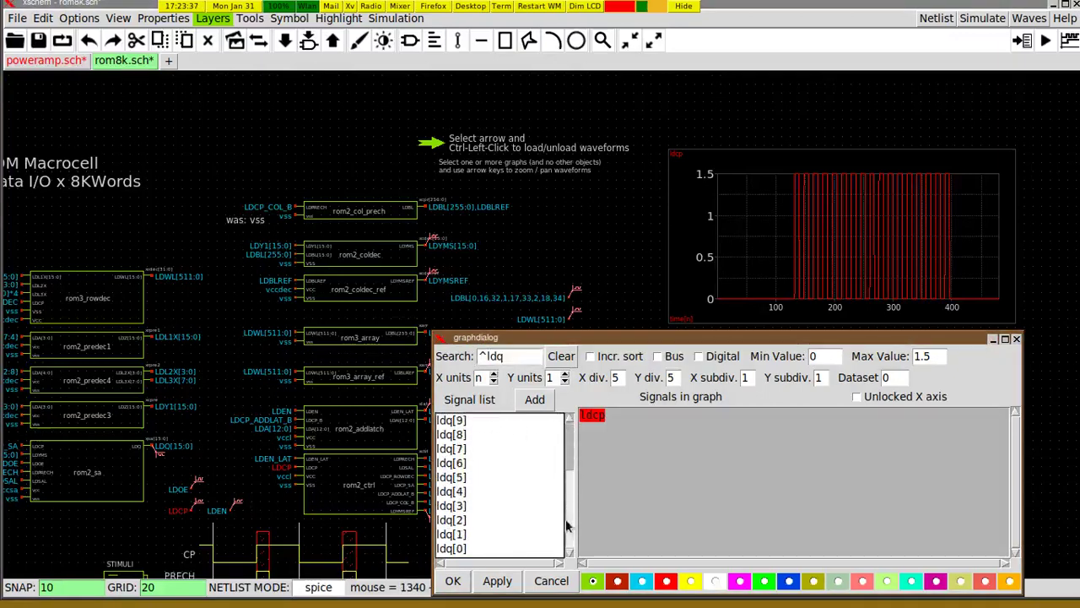
pyautogui.click(453, 548)
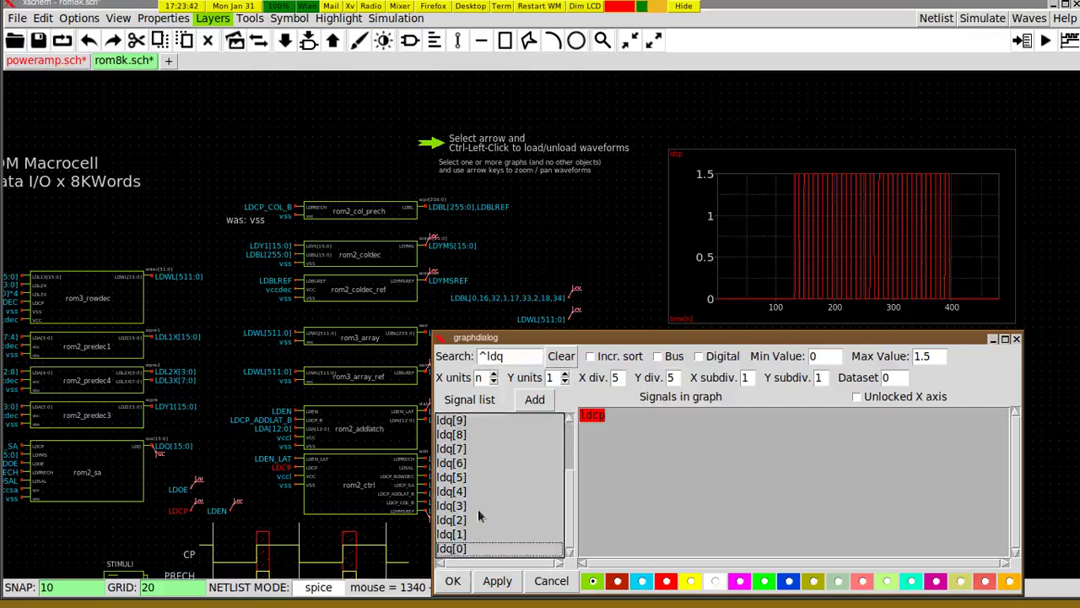
pyautogui.click(535, 400)
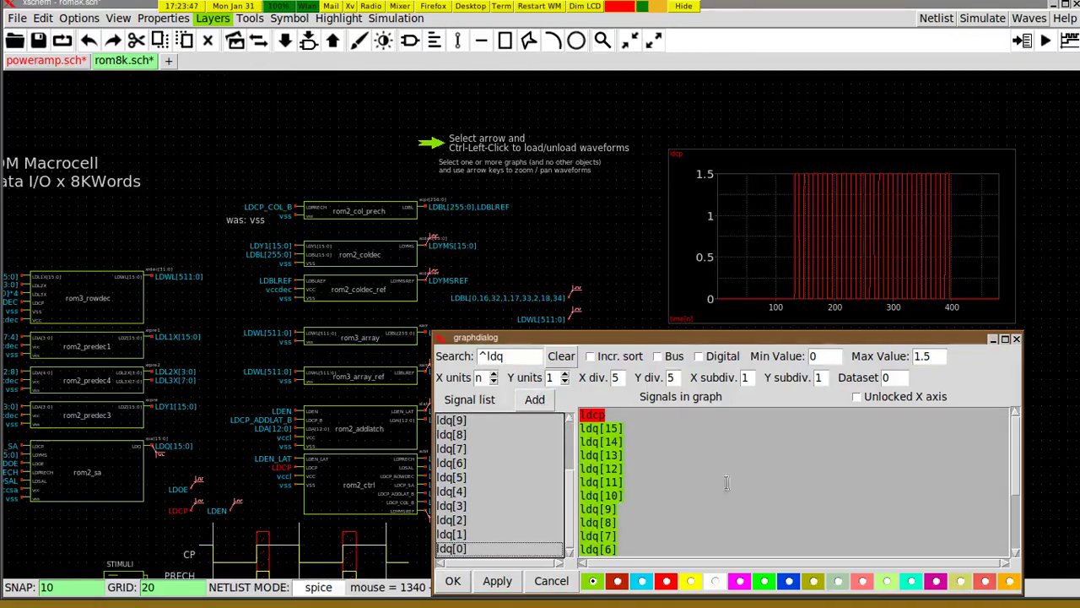
pyautogui.moveTo(667, 340); pyautogui.dragTo(671, 470)
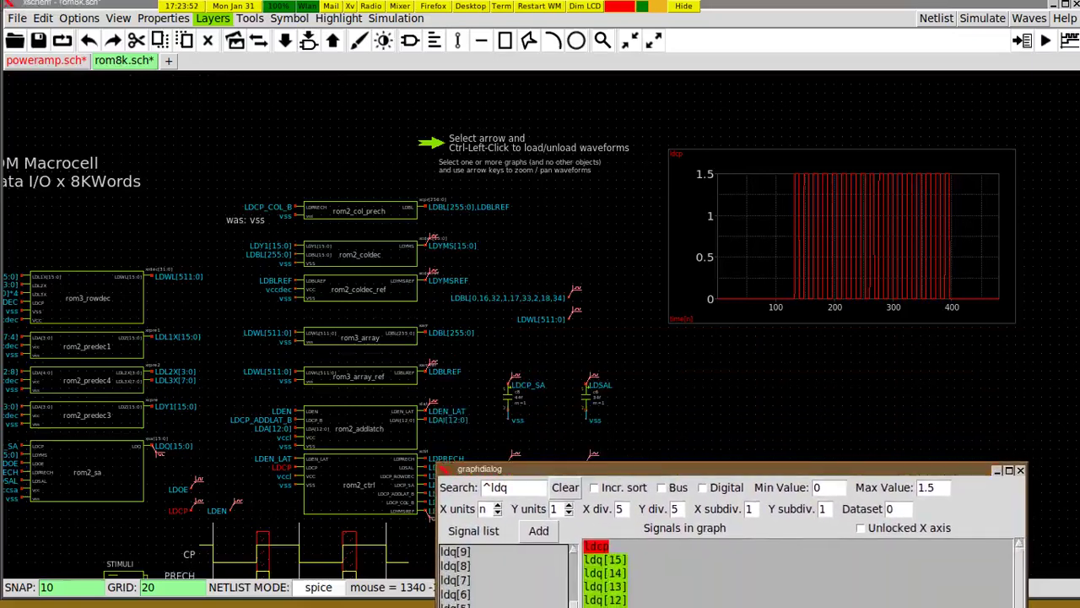
pyautogui.press('Return')
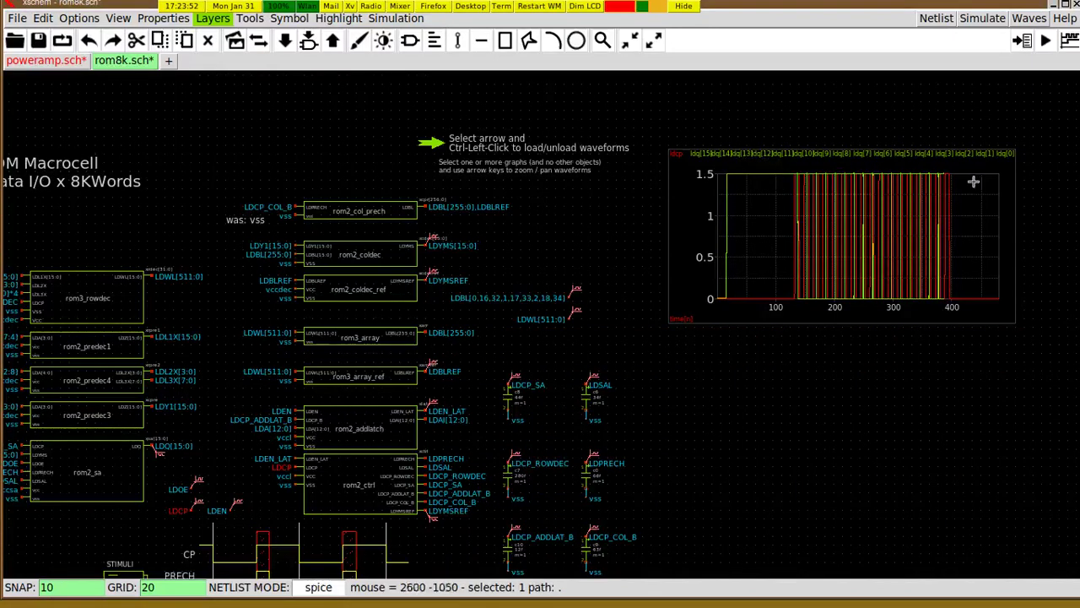
# Remove signals ldq[15] through ldq[0] from the graph in its settings and switch the graph to digital display.
pyautogui.doubleClick(872, 235)
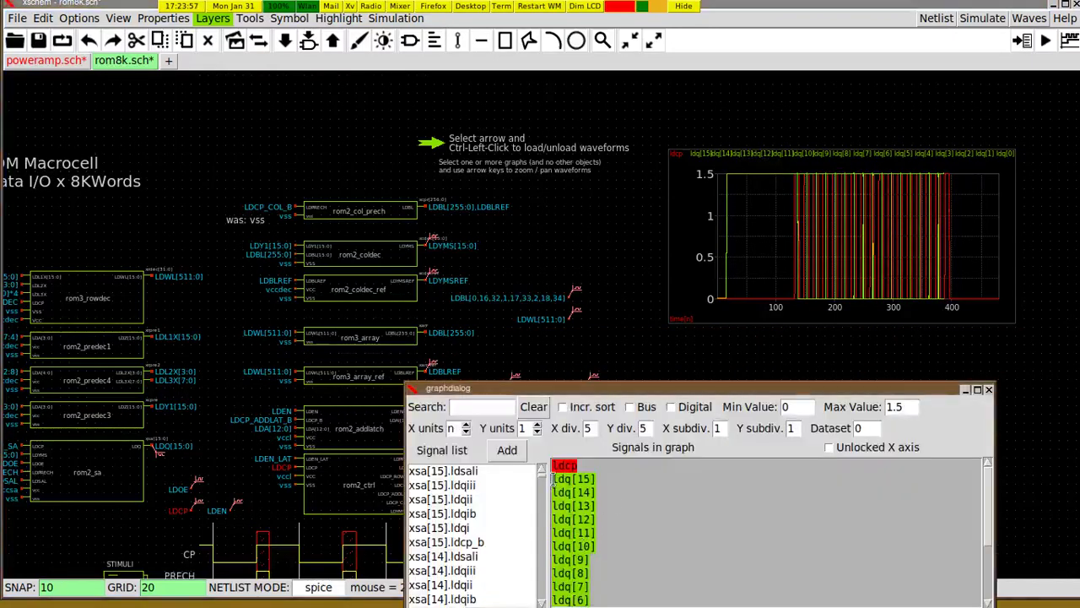
pyautogui.scroll(-2, 627, 583)
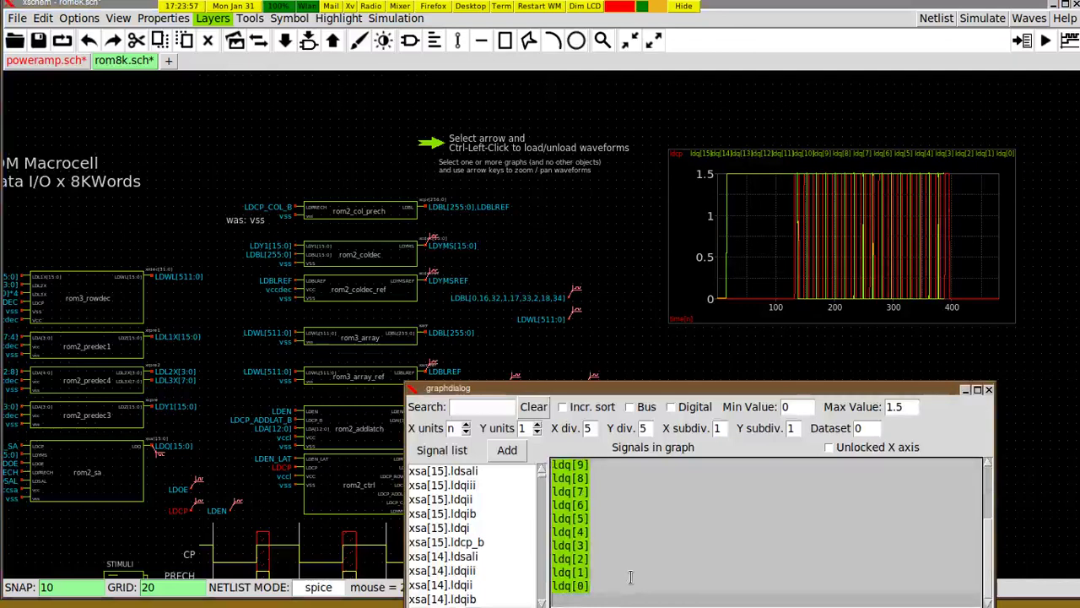
pyautogui.press('Delete')
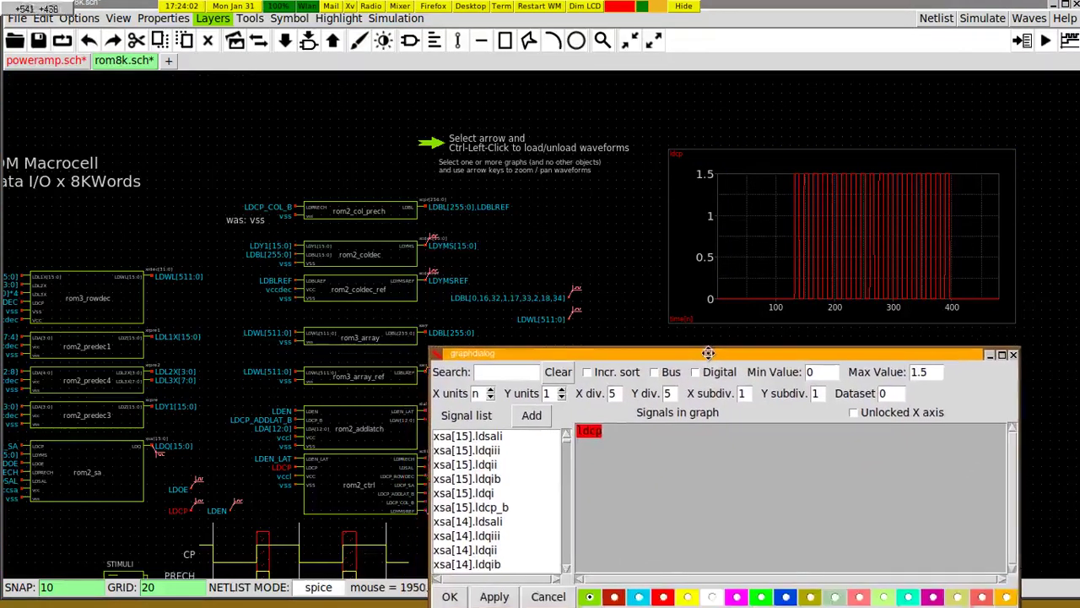
pyautogui.click(715, 357)
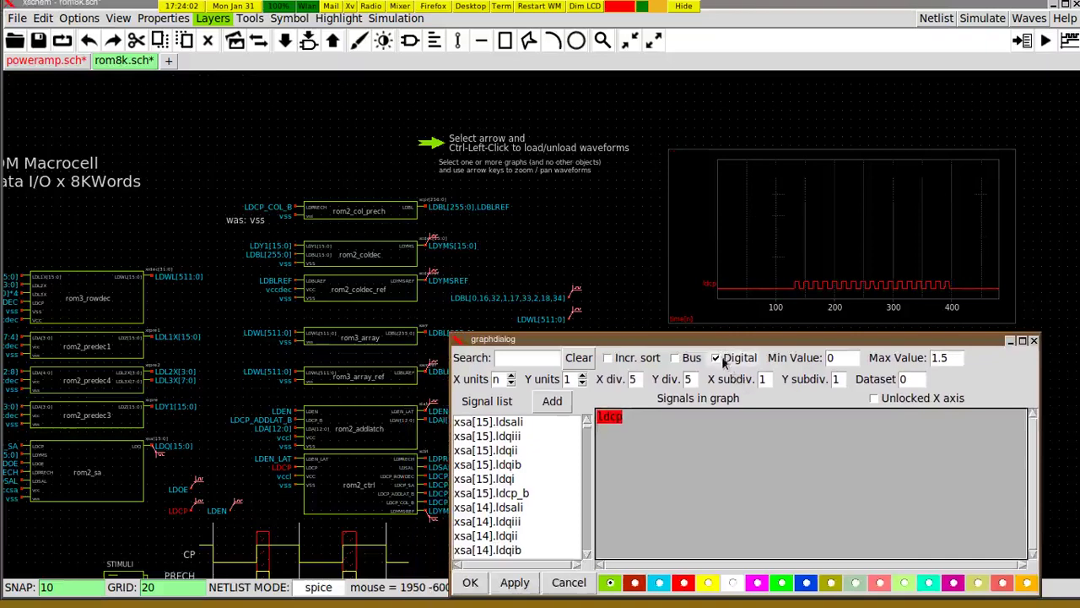
# Filter the signal list with ^ldq and add signals ldq[15] through ldq[0] to the graph as one bus.
pyautogui.click(517, 358)
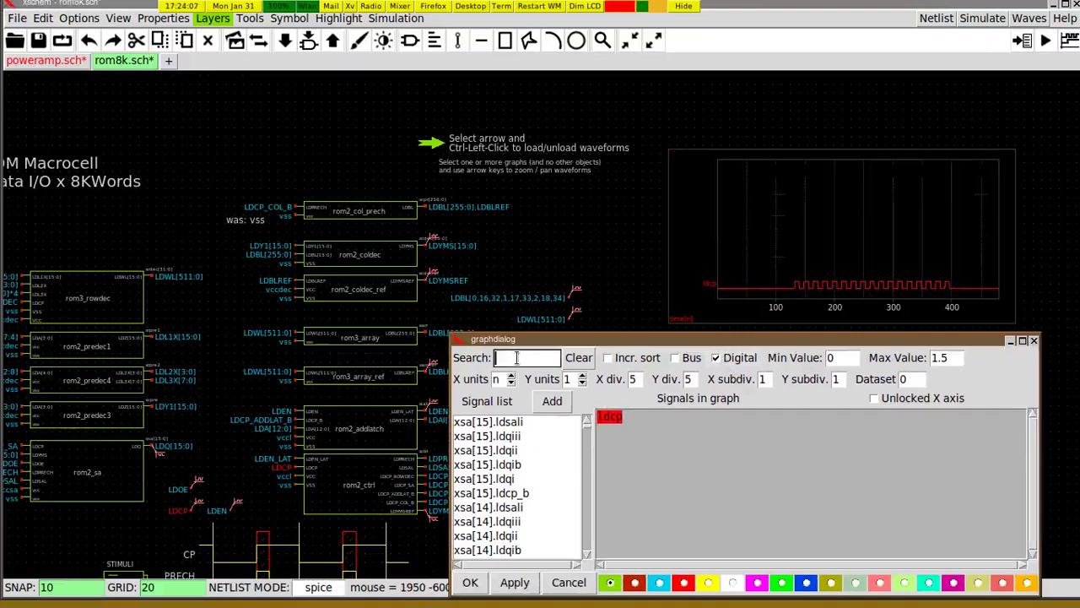
pyautogui.write('^ldq')
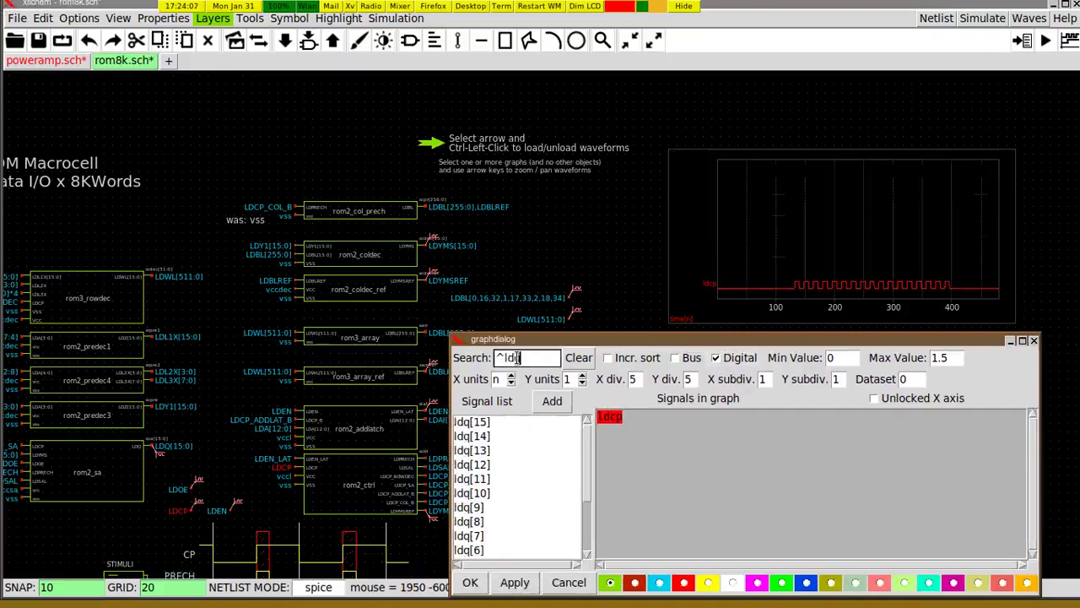
pyautogui.scroll(-3, 485, 469)
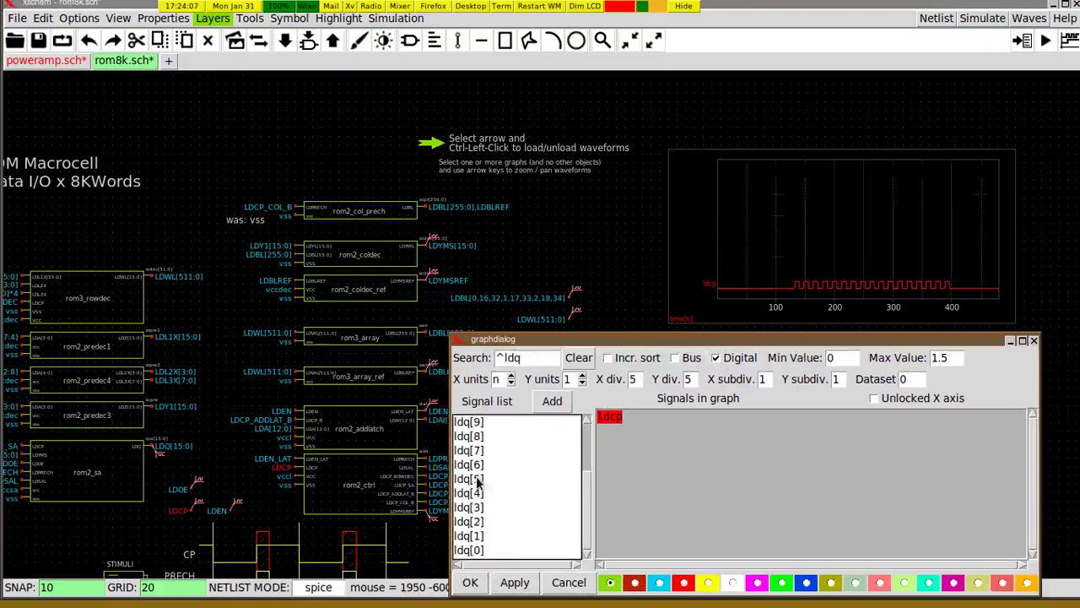
pyautogui.click(475, 550)
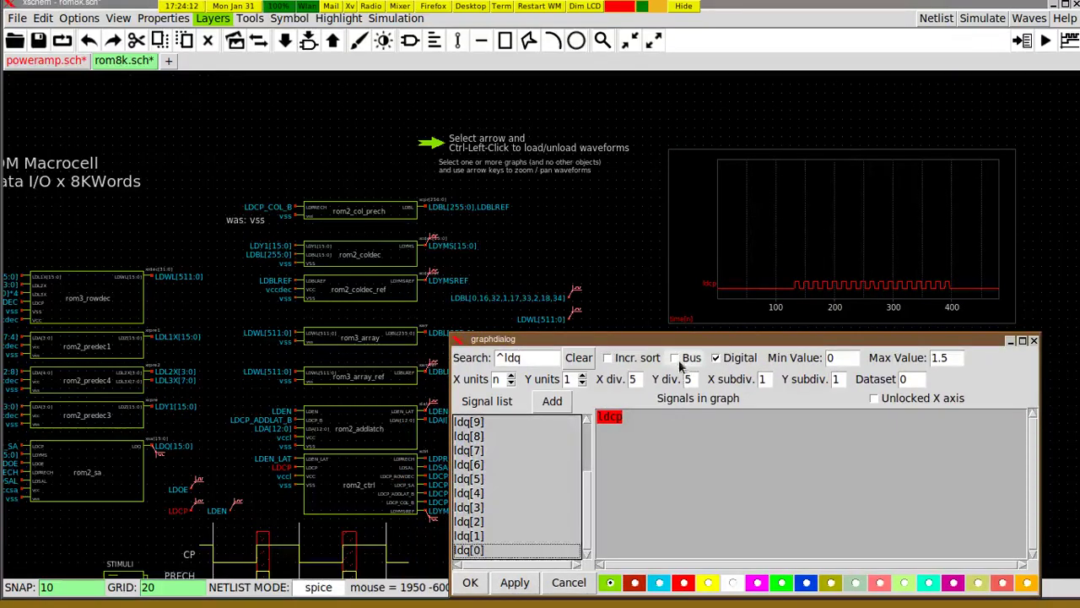
pyautogui.click(552, 401)
# Rename the added bus from the BUS_NAME placeholder to LDQ and confirm the graph settings.
pyautogui.click(651, 432)
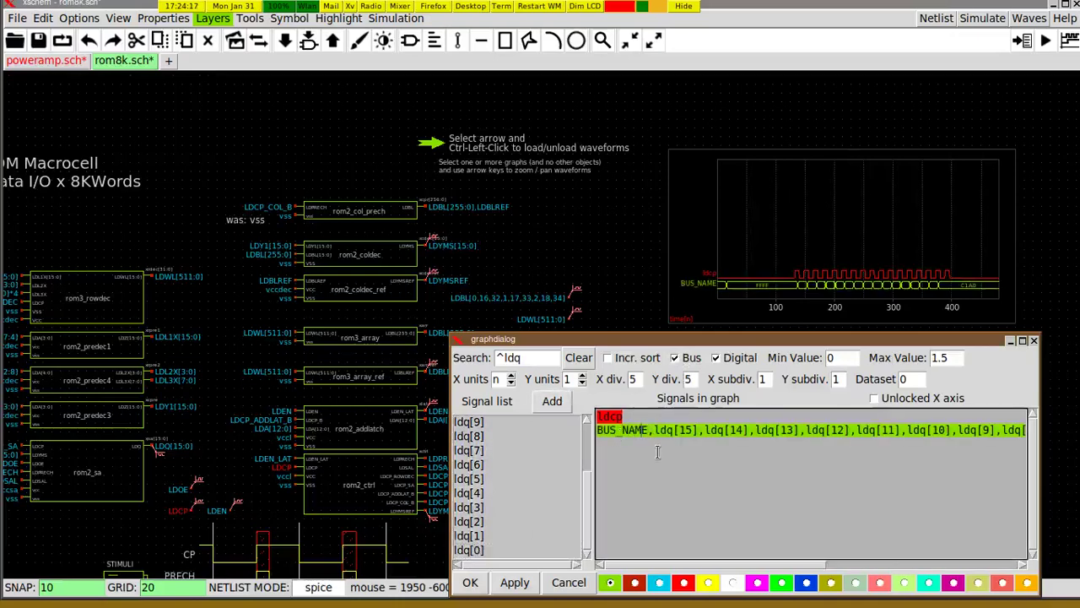
pyautogui.press('BackSpace')
pyautogui.press('BackSpace')
pyautogui.press('BackSpace')
pyautogui.press('BackSpace')
pyautogui.press('BackSpace')
pyautogui.press('BackSpace')
pyautogui.press('BackSpace')
pyautogui.press('BackSpace')
pyautogui.write('LDQ')
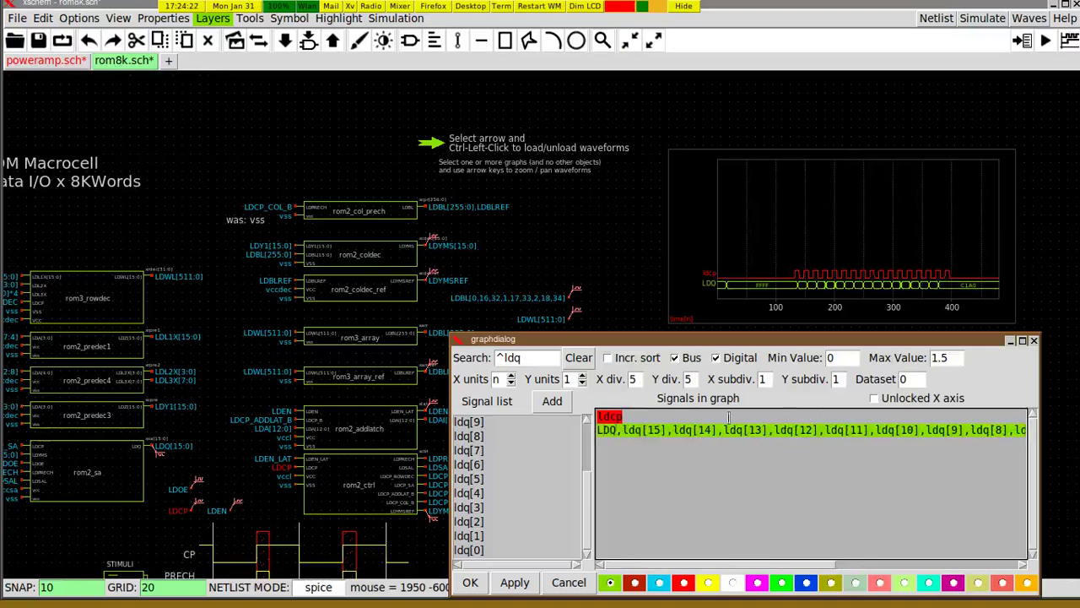
pyautogui.click(470, 582)
# Zoom the graph's time axis in to about 135 to 330 ns and examine the LDQ bus values.
pyautogui.scroll(3, 900, 371)
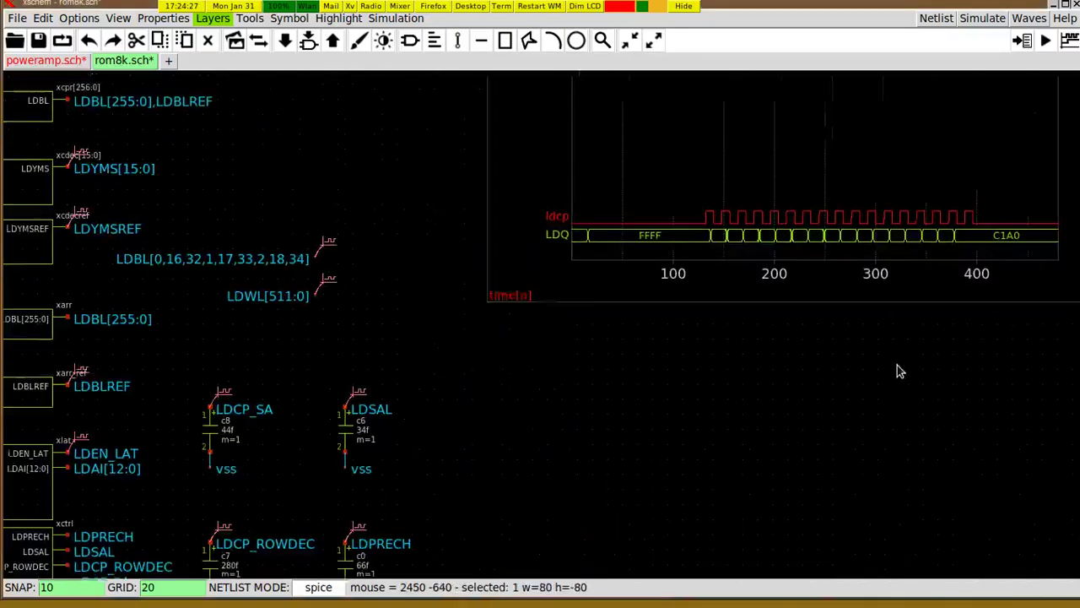
pyautogui.moveTo(899, 371); pyautogui.dragTo(733, 498, button='middle')
pyautogui.keyDown('shift'); pyautogui.scroll(4, 646, 359); pyautogui.keyUp('shift')
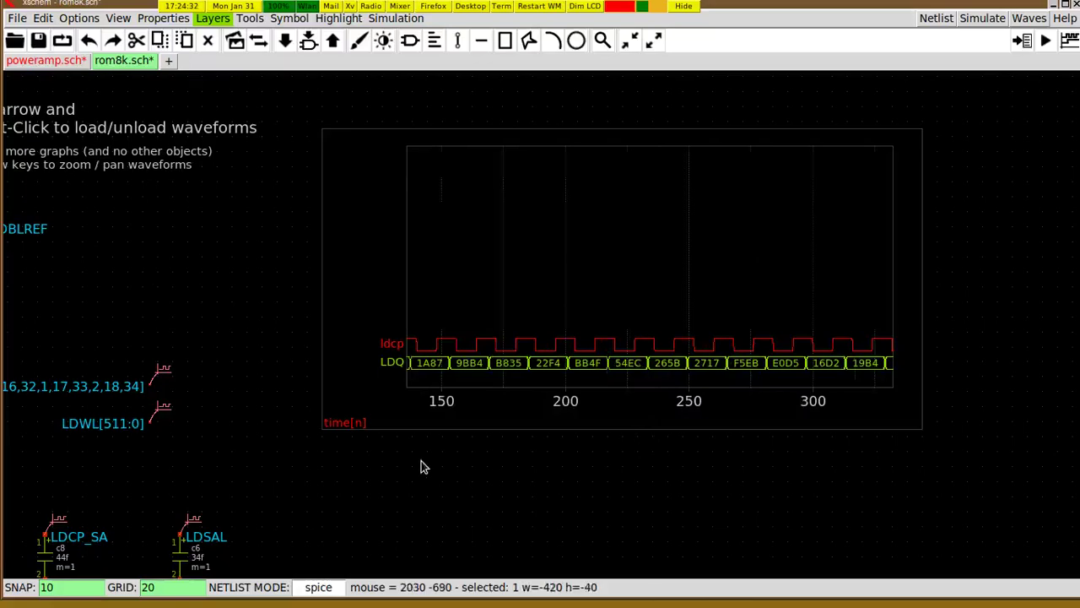
# Reopen the graph's settings, add the LDA[12:0] input pin from the schematic as a bus, and confirm.
pyautogui.scroll(-4, 424, 469)
pyautogui.moveTo(616, 413); pyautogui.dragTo(753, 431, button='middle')
pyautogui.doubleClick(802, 300)
pyautogui.moveTo(750, 384); pyautogui.dragTo(812, 72)
pyautogui.moveTo(835, 450); pyautogui.dragTo(874, 489, button='middle')
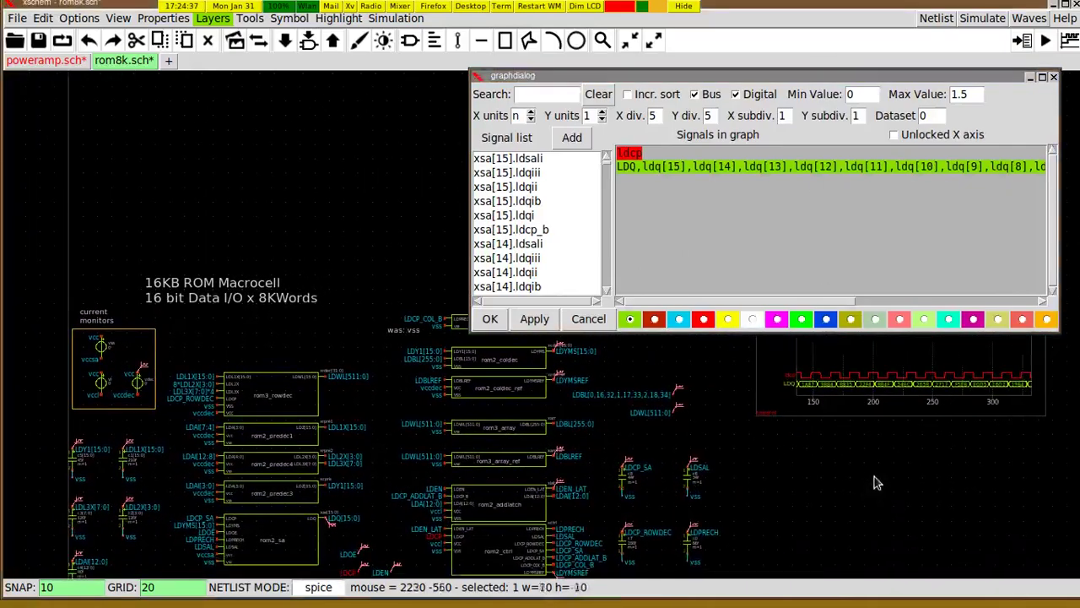
pyautogui.moveTo(783, 74); pyautogui.dragTo(390, 55)
pyautogui.scroll(1, 602, 478)
pyautogui.moveTo(602, 477); pyautogui.dragTo(669, 405, button='middle')
pyautogui.moveTo(149, 523); pyautogui.dragTo(222, 482, button='middle')
pyautogui.scroll(-1, 222, 482)
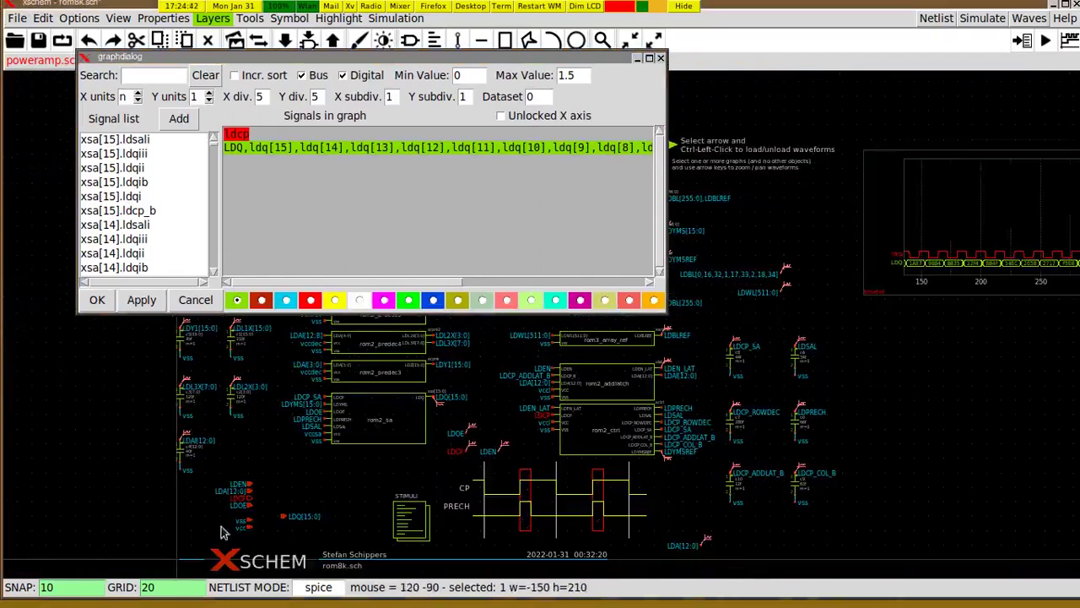
pyautogui.scroll(4, 239, 487)
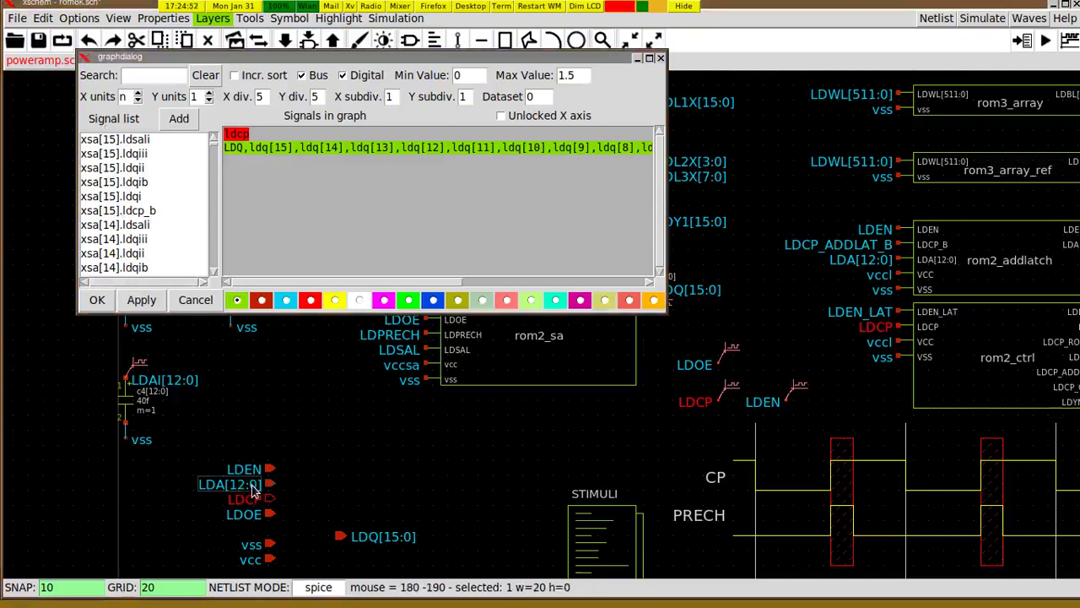
pyautogui.click(302, 75)
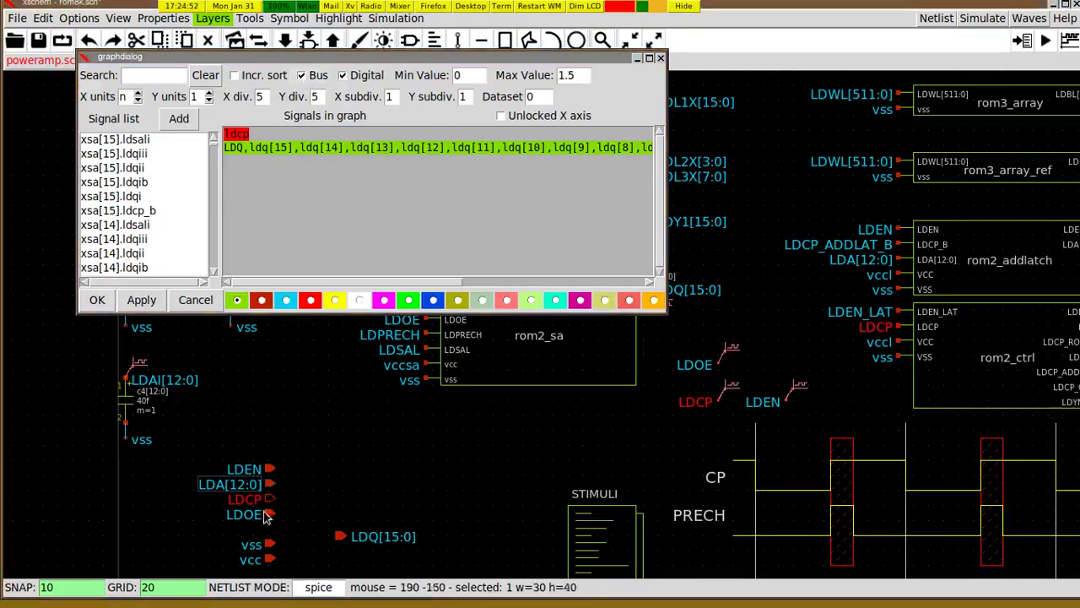
pyautogui.click(237, 492)
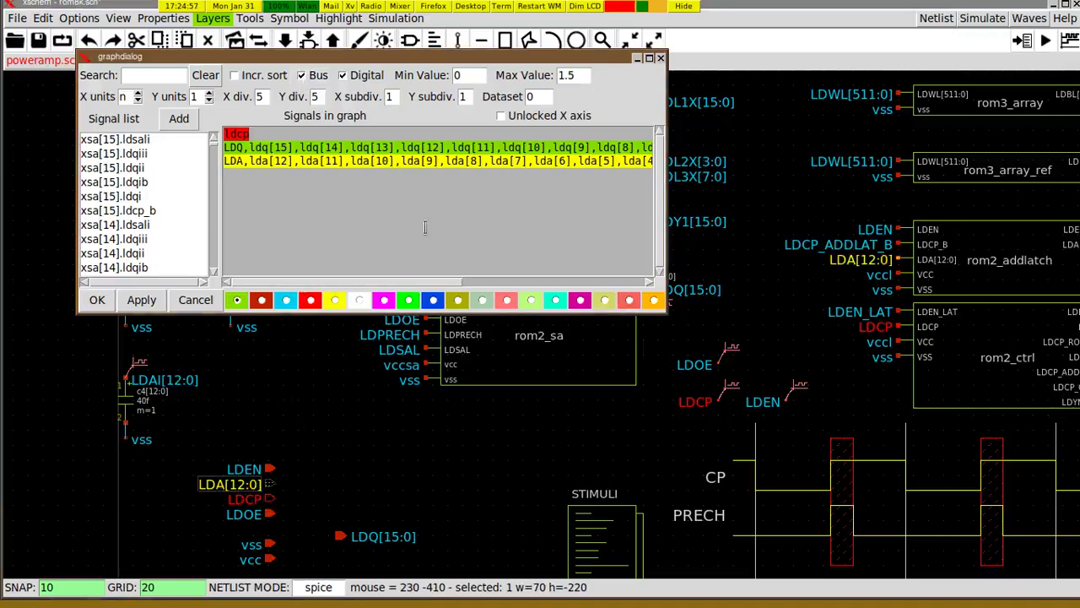
pyautogui.click(97, 299)
# Zoom the graph's time axis in to about 163 to 243 ns and examine the LDA bus values.
pyautogui.scroll(-5, 610, 366)
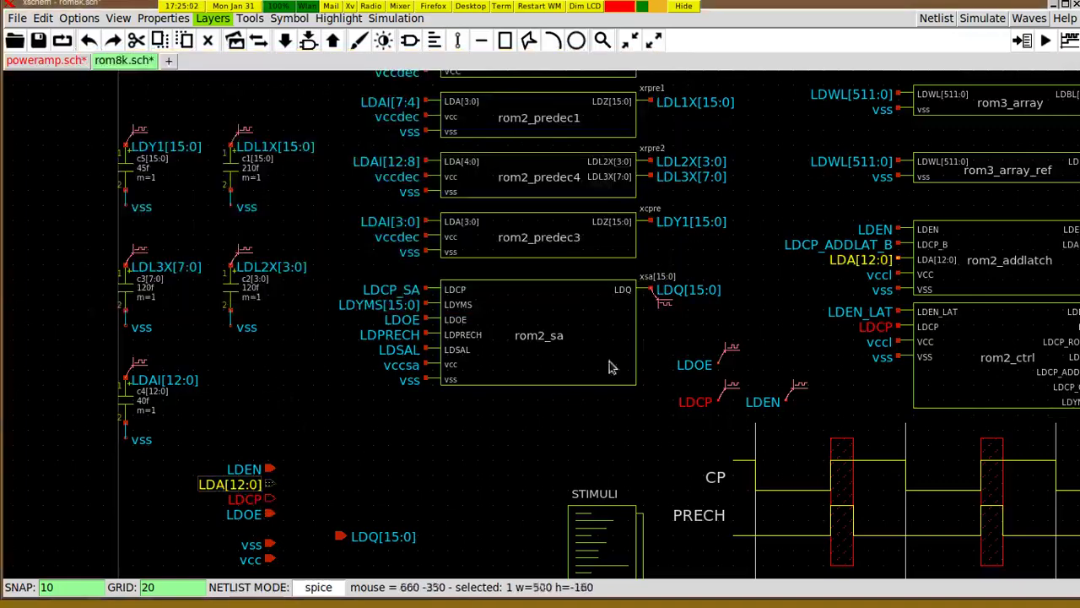
pyautogui.moveTo(878, 242); pyautogui.dragTo(355, 386, button='middle')
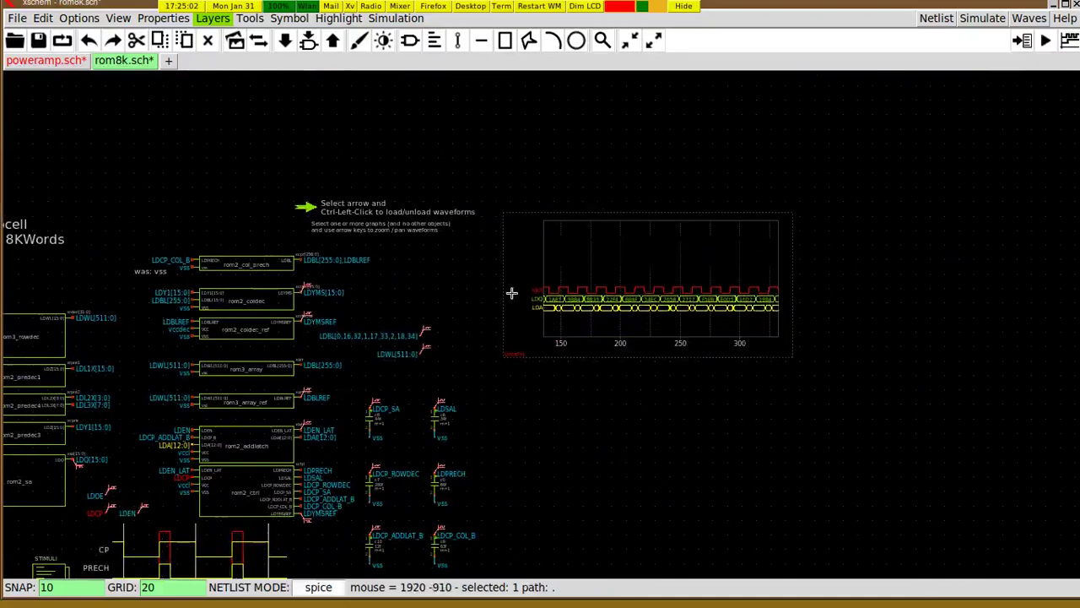
pyautogui.scroll(5, 512, 443)
pyautogui.moveTo(541, 364); pyautogui.dragTo(376, 596, button='middle')
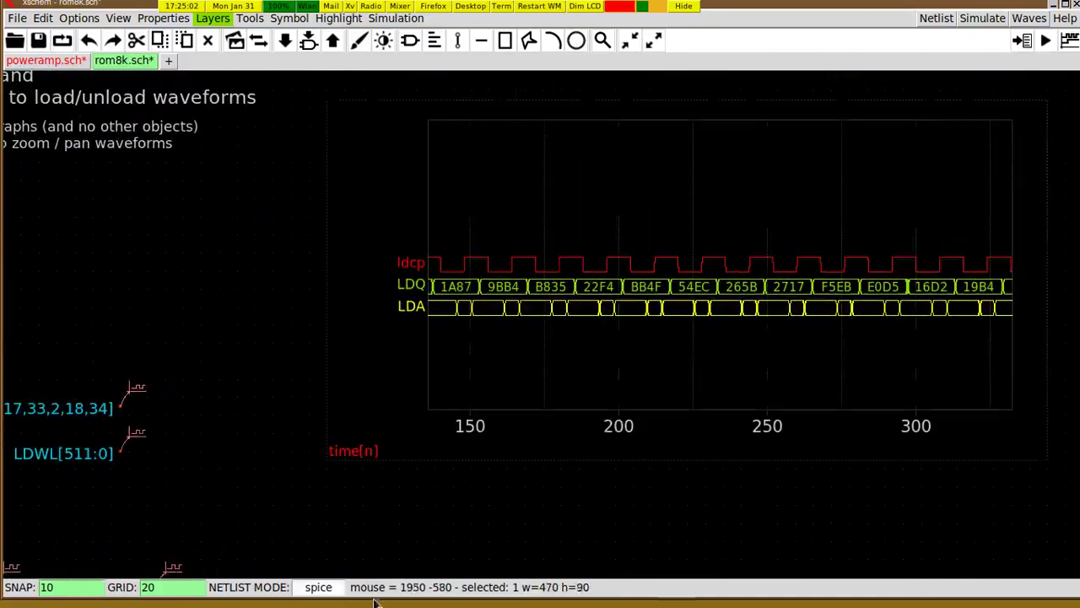
pyautogui.scroll(3, 562, 336)
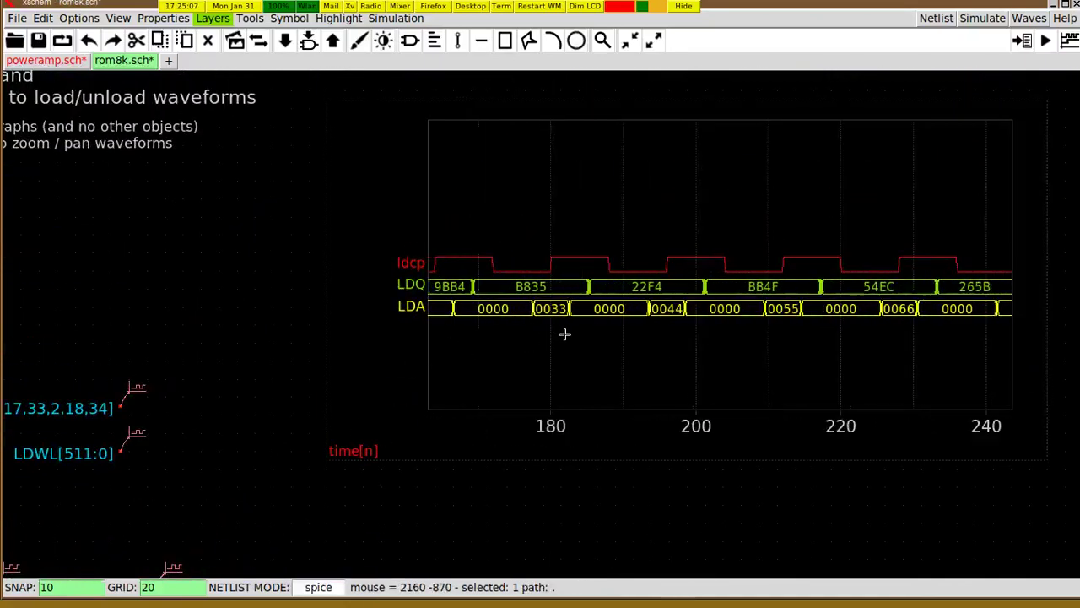
# Add the LDEN_LAT, LDBLREF and LDYMSREF signals from the schematic to the graph.
pyautogui.scroll(-4, 476, 504)
pyautogui.moveTo(386, 477); pyautogui.dragTo(583, 408, button='middle')
pyautogui.scroll(-1, 579, 407)
pyautogui.click(439, 398)
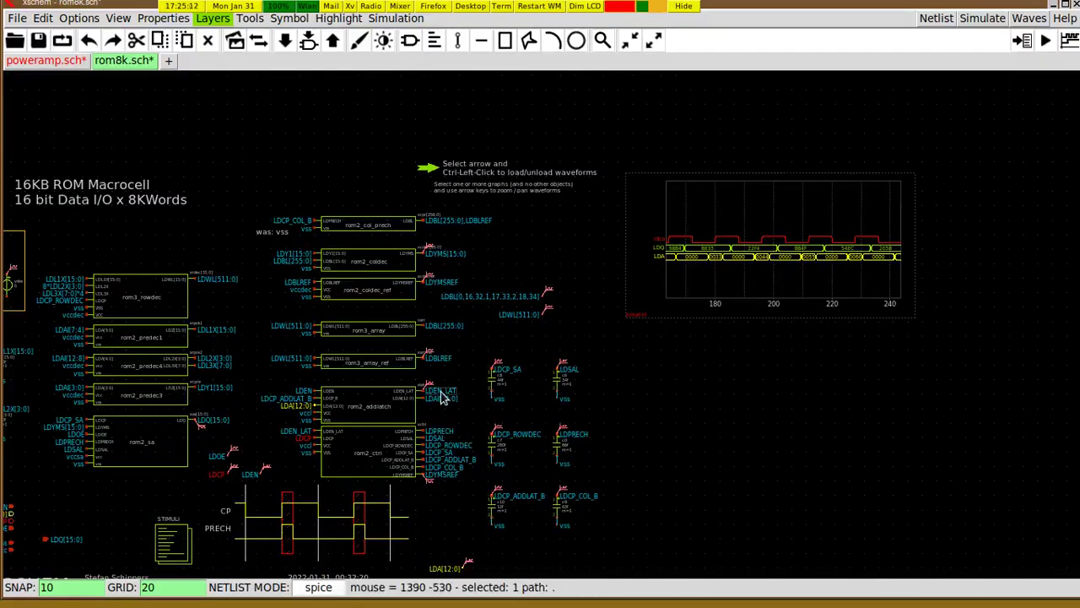
pyautogui.keyDown('ctrl'); pyautogui.click(441, 396); pyautogui.keyUp('ctrl')
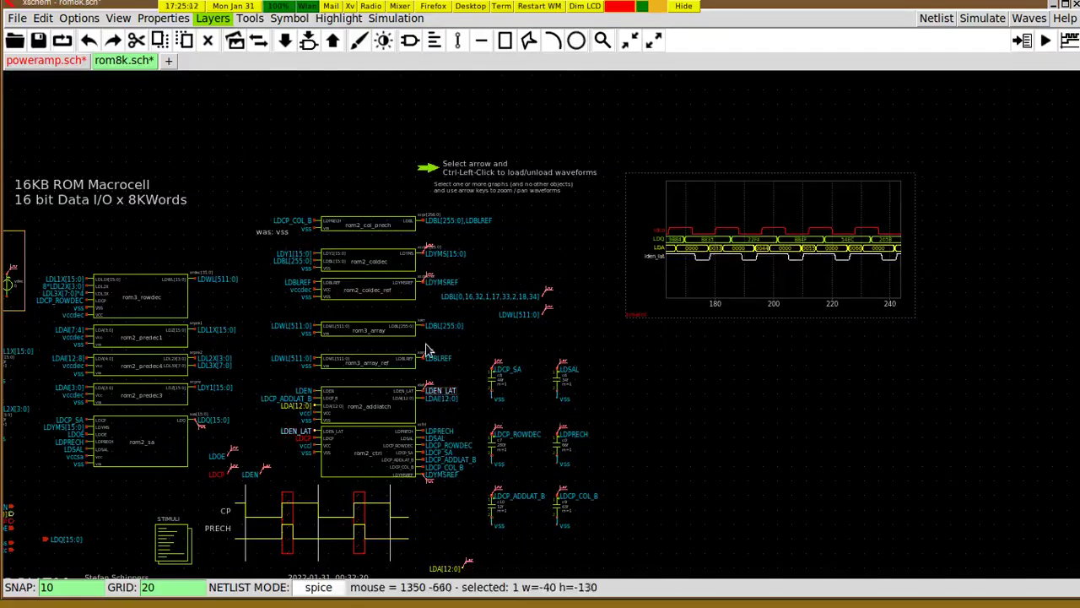
pyautogui.keyDown('ctrl'); pyautogui.click(438, 358); pyautogui.keyUp('ctrl')
pyautogui.click(440, 285)
pyautogui.keyDown('ctrl'); pyautogui.click(439, 284); pyautogui.keyUp('ctrl')
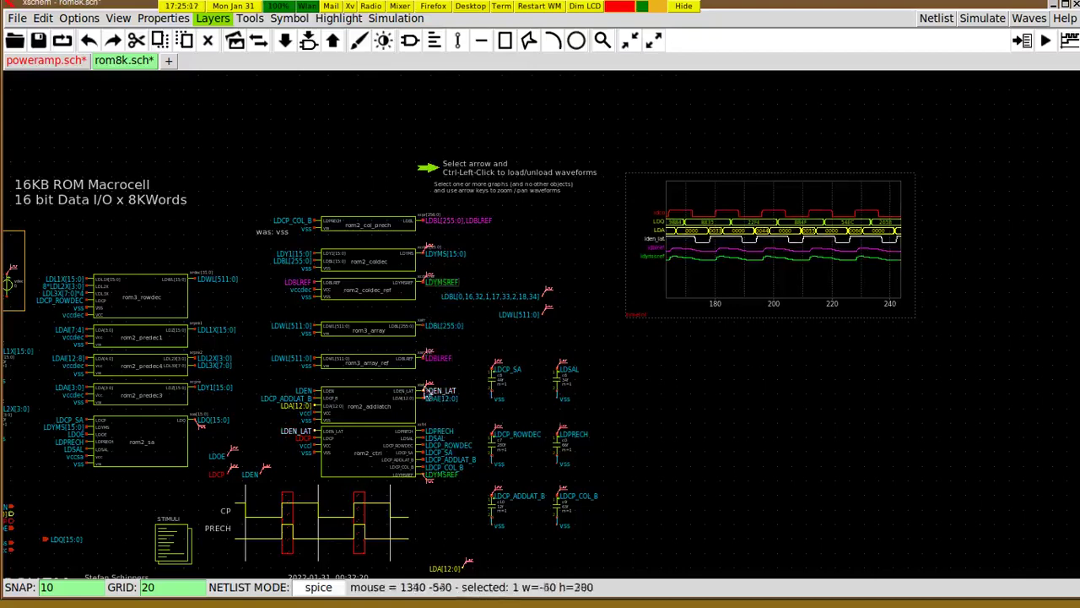
# Add the LDEN, LDPRECH and LDSAL signals from the schematic to the graph.
pyautogui.keyDown('ctrl'); pyautogui.click(305, 397); pyautogui.keyUp('ctrl')
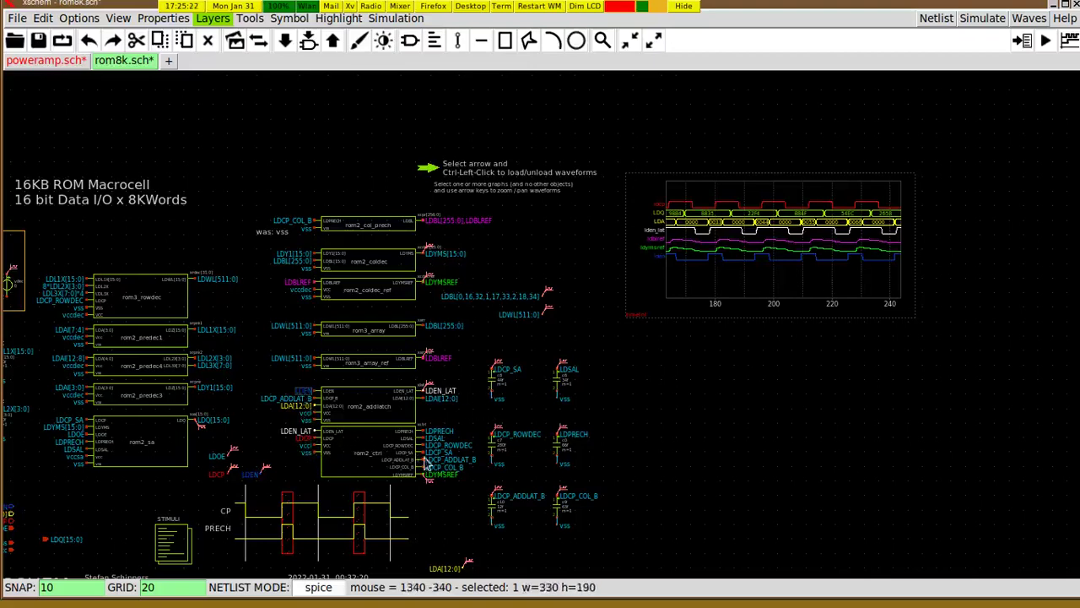
pyautogui.keyDown('ctrl'); pyautogui.click(440, 432); pyautogui.keyUp('ctrl')
pyautogui.keyDown('ctrl'); pyautogui.click(443, 440); pyautogui.keyUp('ctrl')
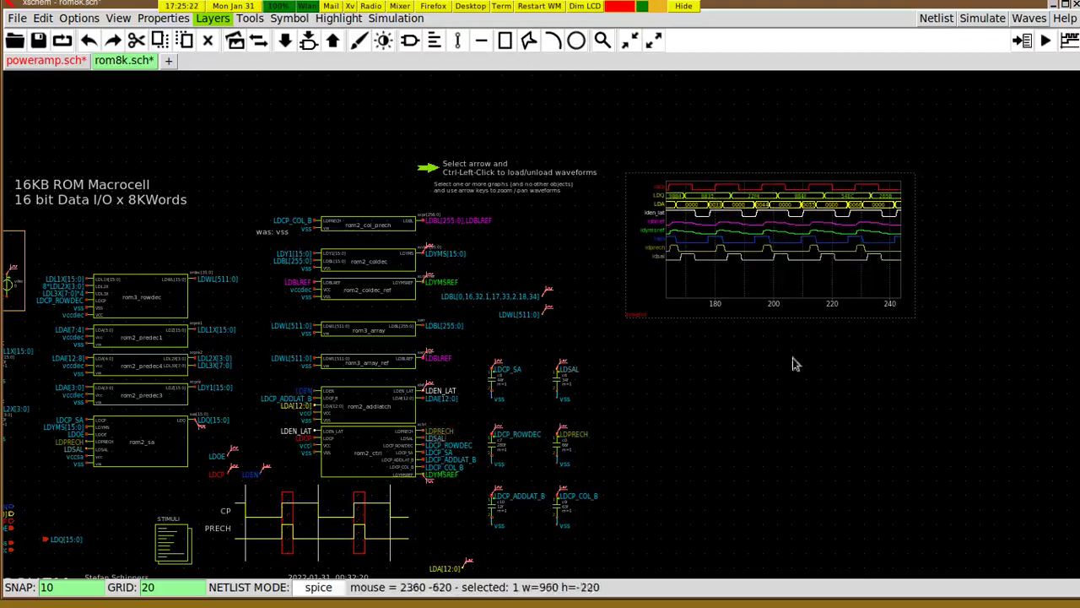
# Shift all digital traces down inside the graph and examine the waveforms up close.
pyautogui.moveTo(659, 226); pyautogui.dragTo(657, 251)
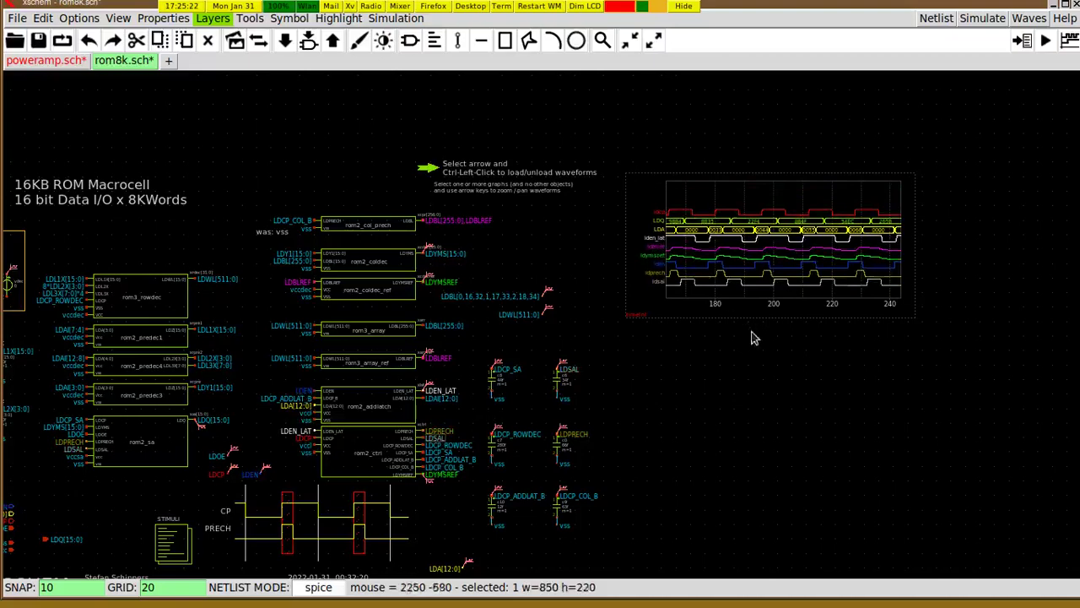
pyautogui.scroll(5, 958, 233)
pyautogui.scroll(-1, 877, 236)
pyautogui.moveTo(891, 235); pyautogui.dragTo(1030, 305, button='middle')
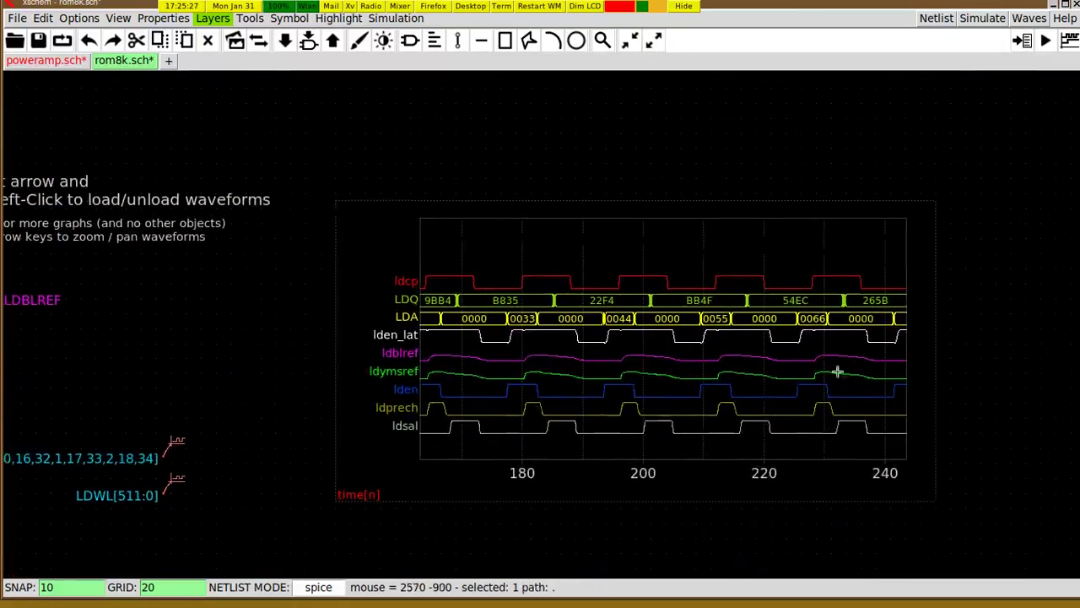
pyautogui.moveTo(949, 270); pyautogui.dragTo(1020, 197, button='middle')
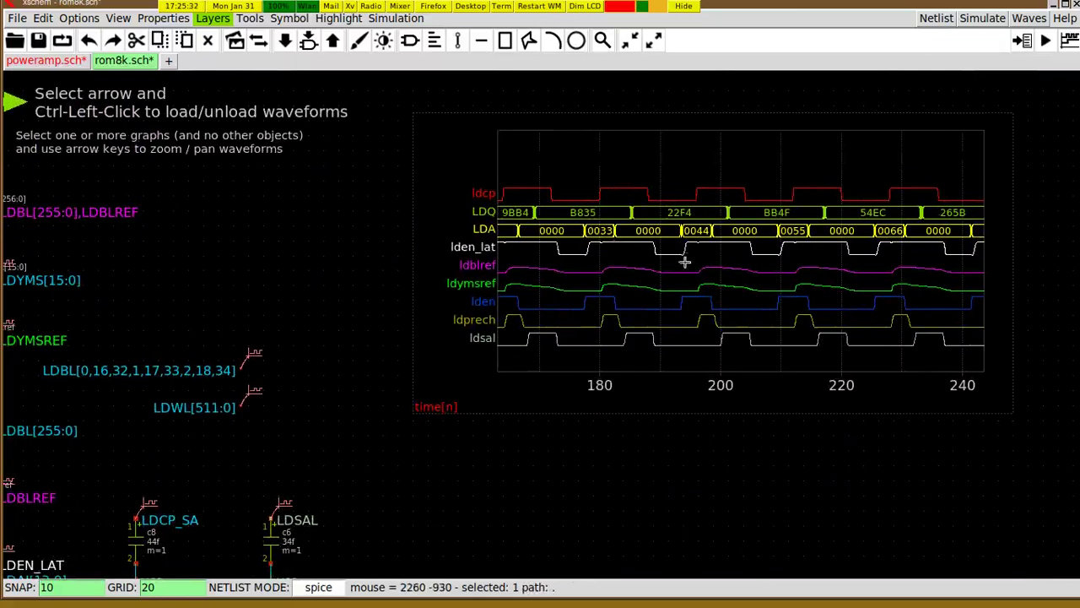
# Place two measurement cursors on the graph and move them to about 204 ns and 220.6 ns.
pyautogui.press('a')
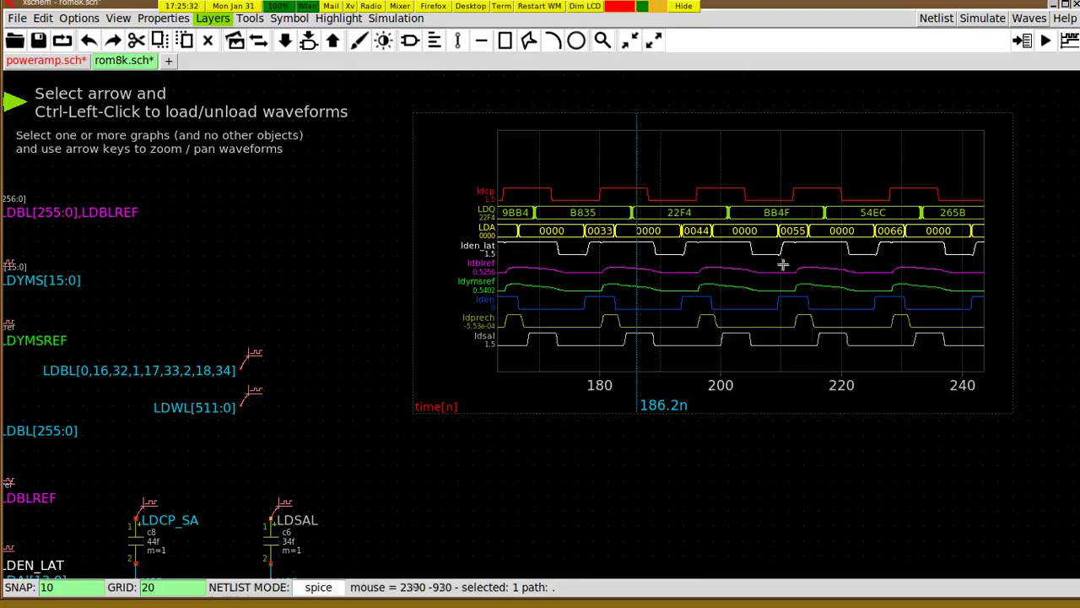
pyautogui.press('b')
pyautogui.moveTo(812, 289); pyautogui.dragTo(840, 289)
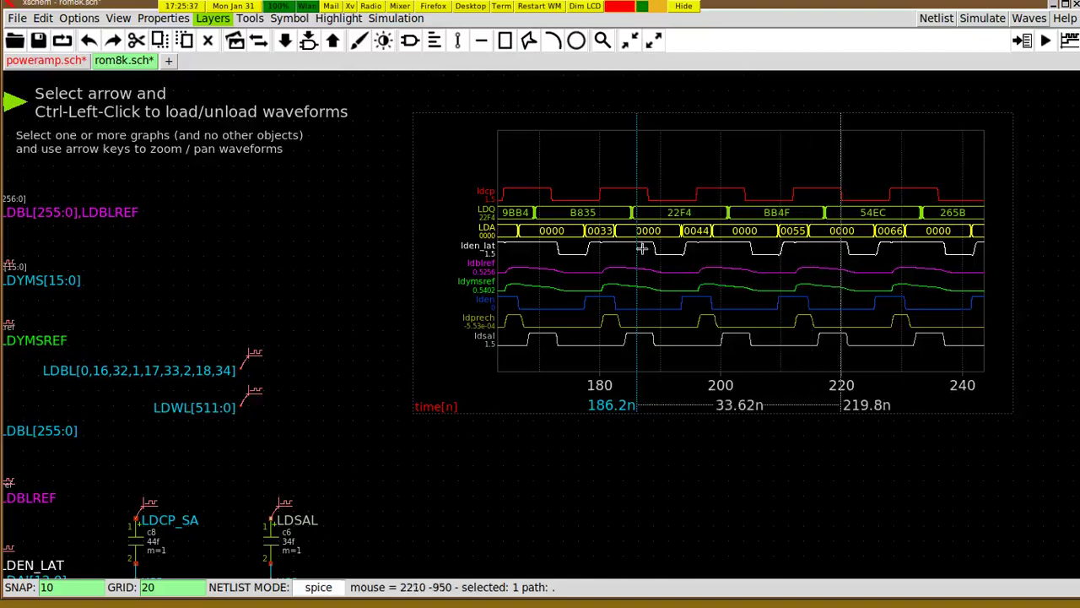
pyautogui.moveTo(637, 247); pyautogui.dragTo(744, 251)
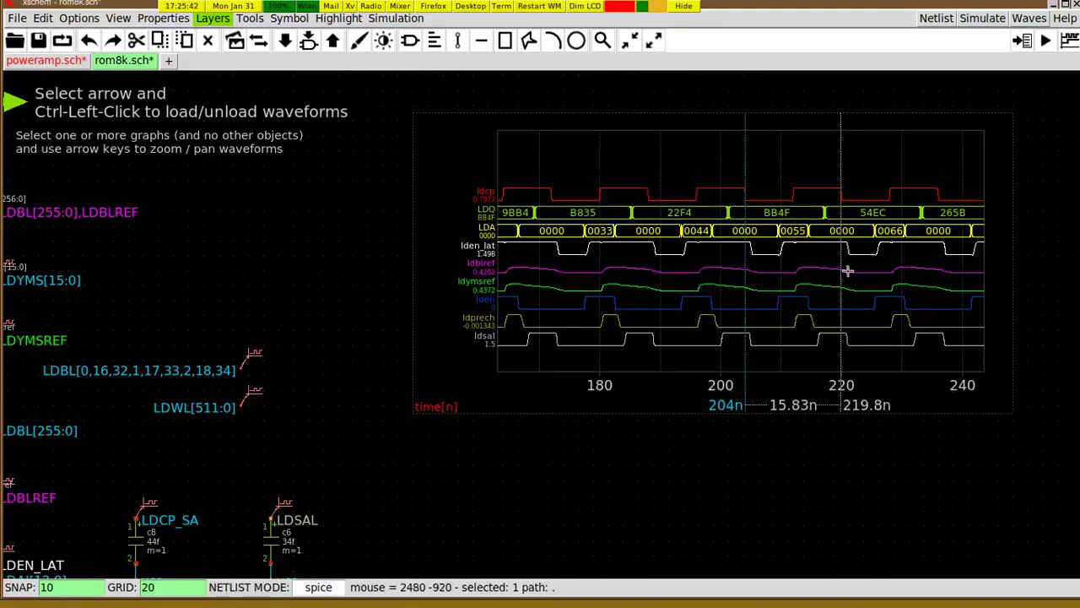
pyautogui.moveTo(843, 270); pyautogui.dragTo(846, 270)
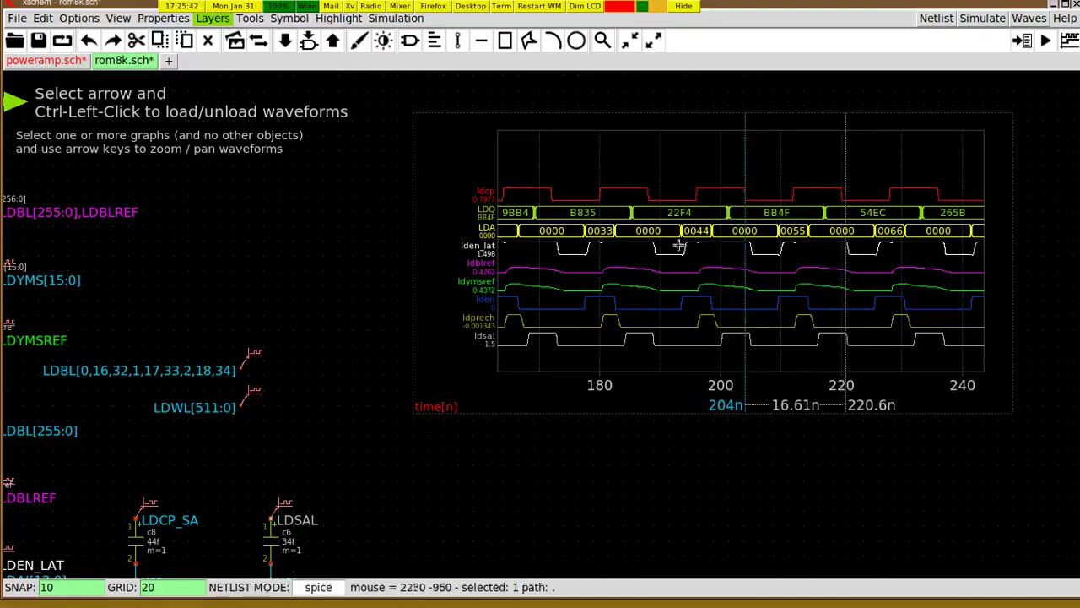
# Recolour the ldblref trace salmon pink in the graph's signal settings.
pyautogui.doubleClick(654, 253)
pyautogui.moveTo(661, 385); pyautogui.dragTo(306, 315)
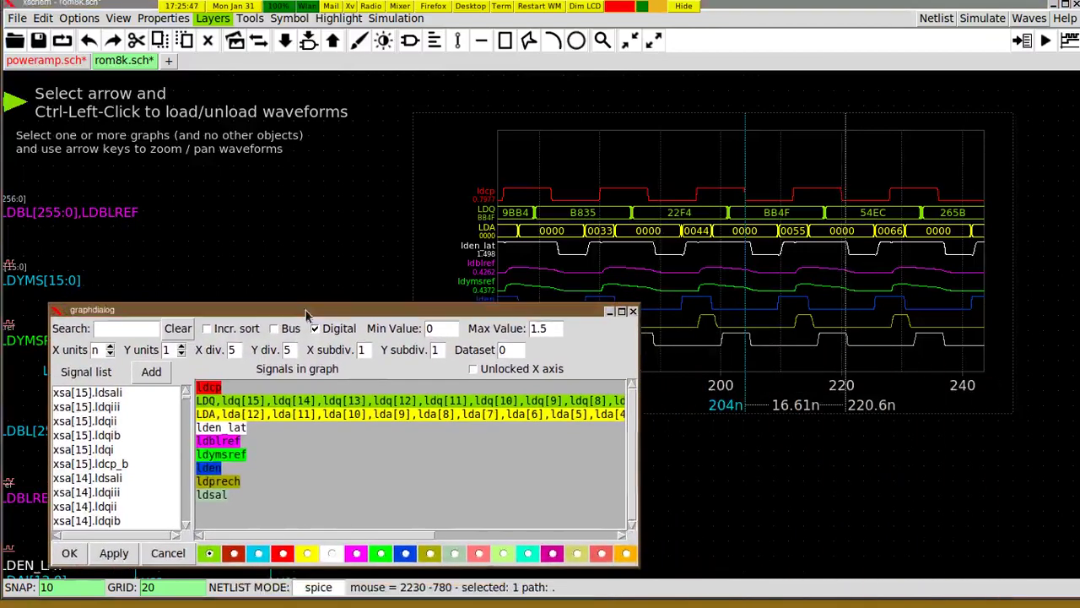
pyautogui.click(208, 441)
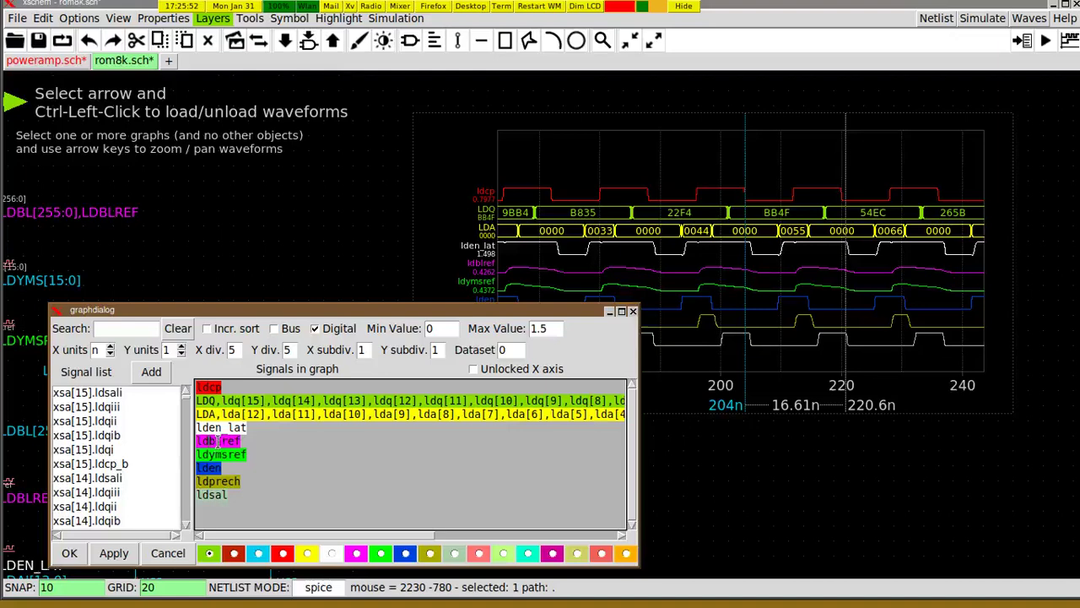
pyautogui.click(218, 440)
pyautogui.click(381, 553)
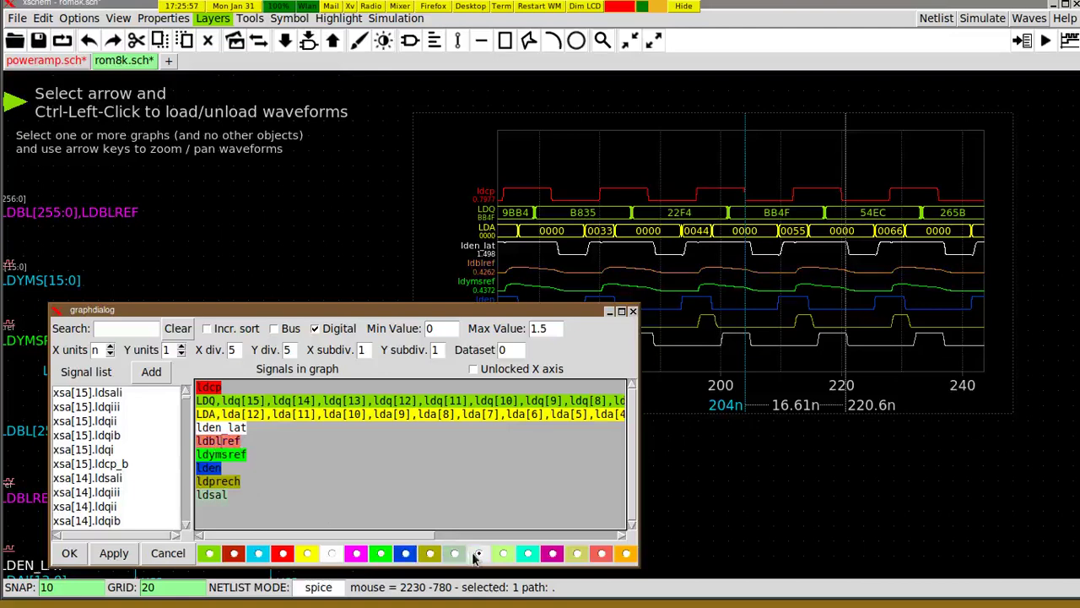
pyautogui.click(82, 554)
pyautogui.click(576, 513)
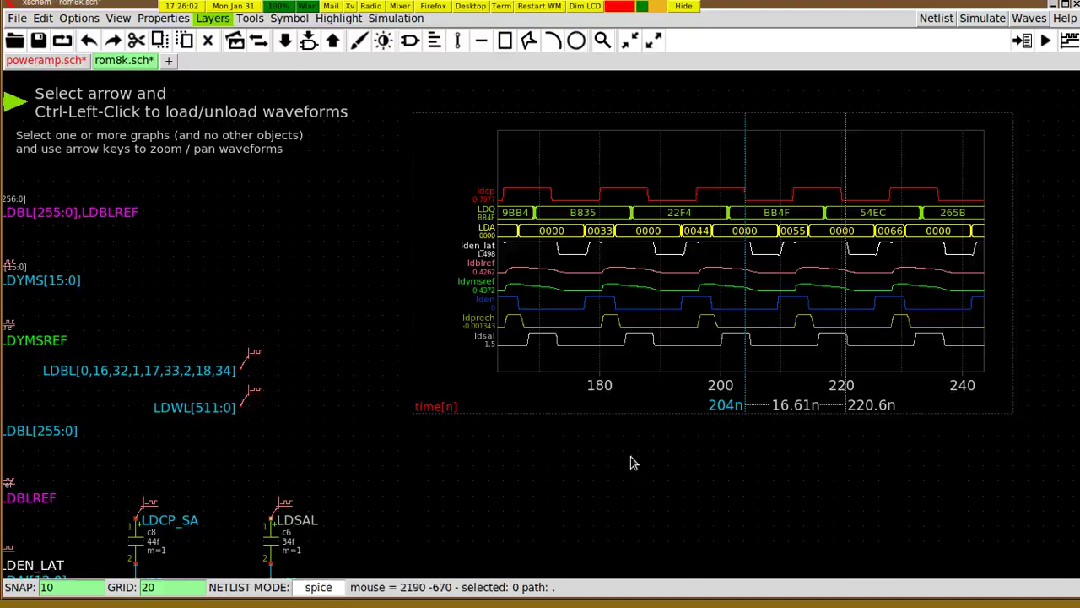
# Copy the waveform graph and place the duplicate directly above the original.
pyautogui.hotkey('ctrl', 'z')
pyautogui.hotkey('ctrl', 'z')
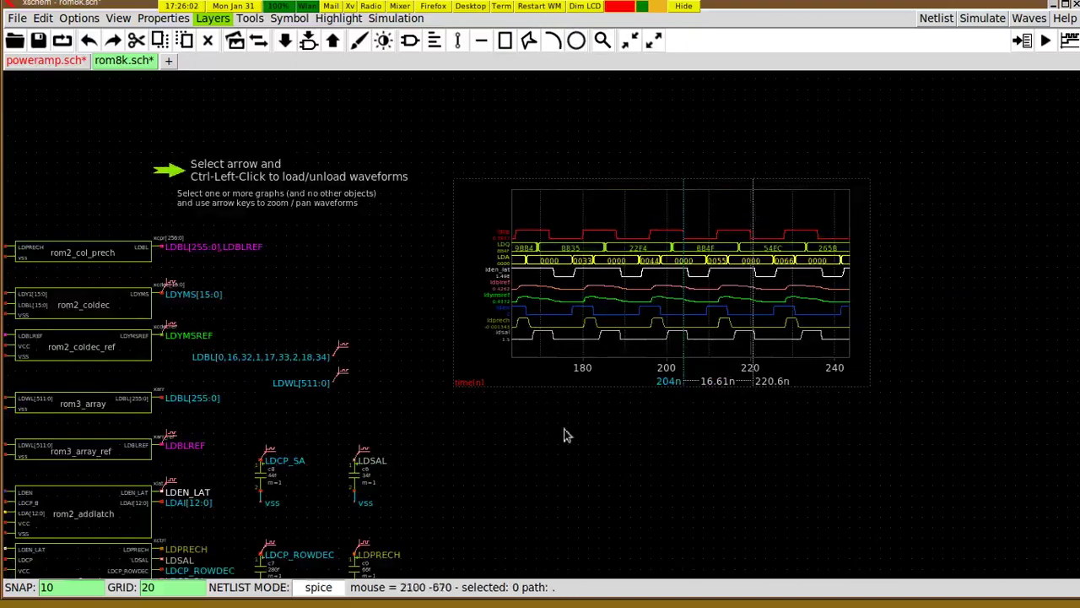
pyautogui.scroll(1, 602, 451)
pyautogui.moveTo(593, 421); pyautogui.dragTo(567, 543, button='middle')
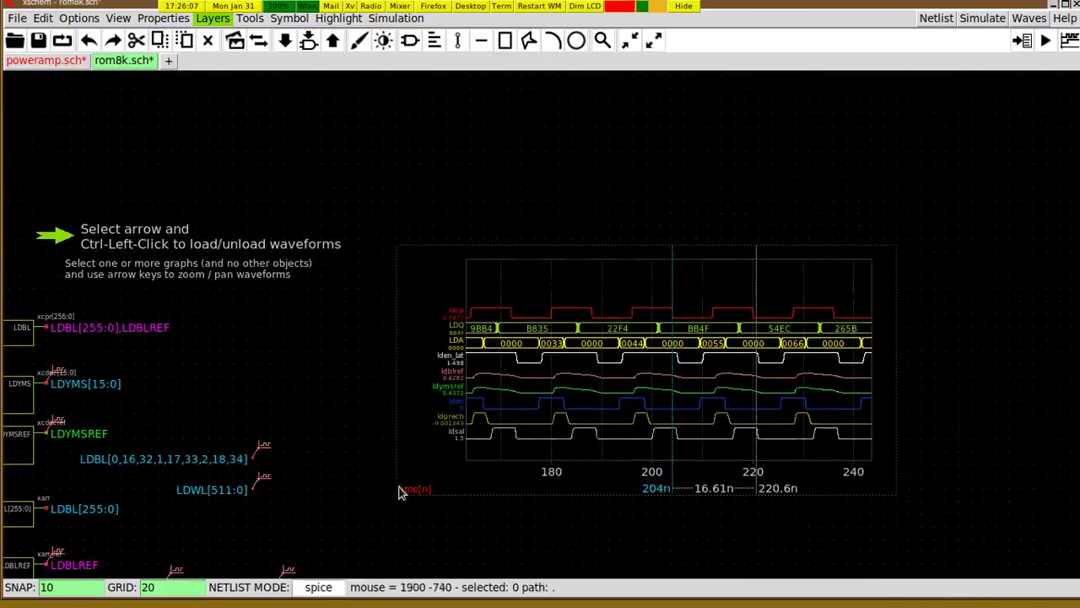
pyautogui.click(398, 448)
pyautogui.press('c')
pyautogui.click(395, 190)
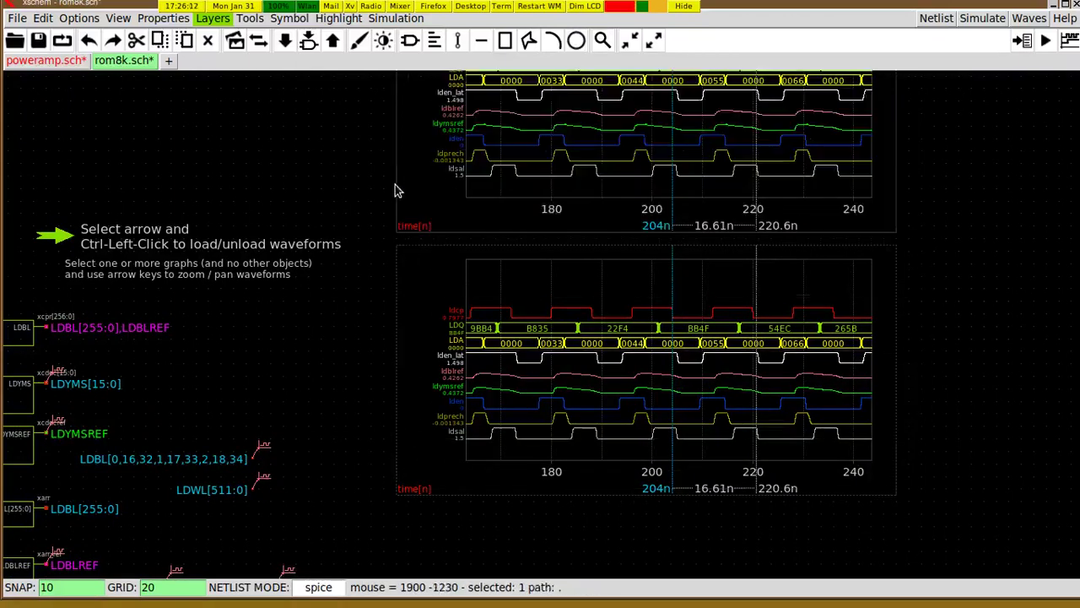
pyautogui.scroll(-3, 949, 213)
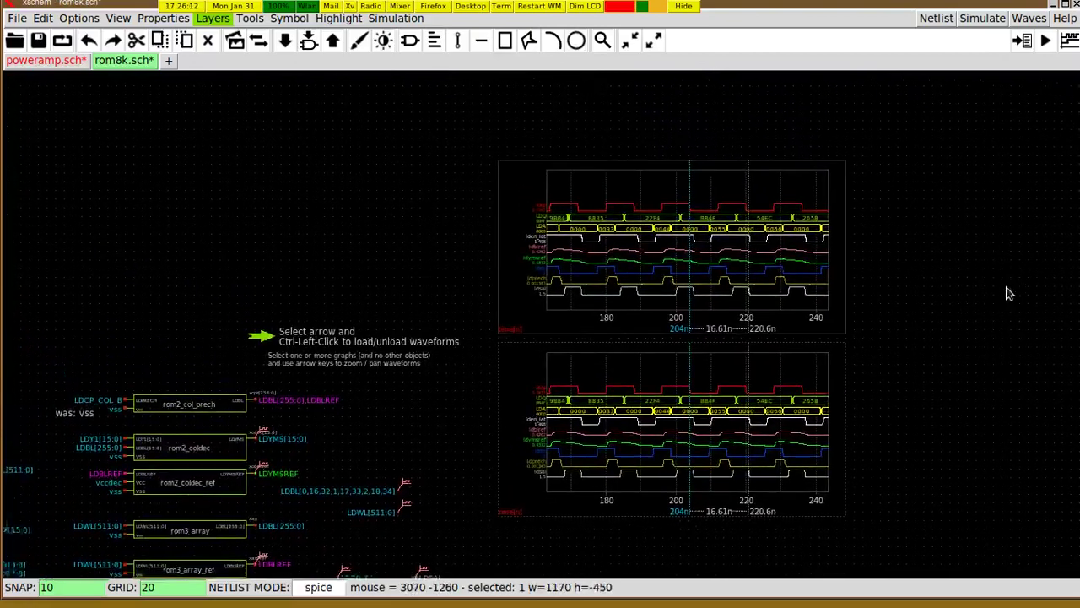
pyautogui.click(1001, 317)
# Turn off digital display for the upper graph and narrow the time axis to about 195 to 203.5 ns.
pyautogui.click(513, 295)
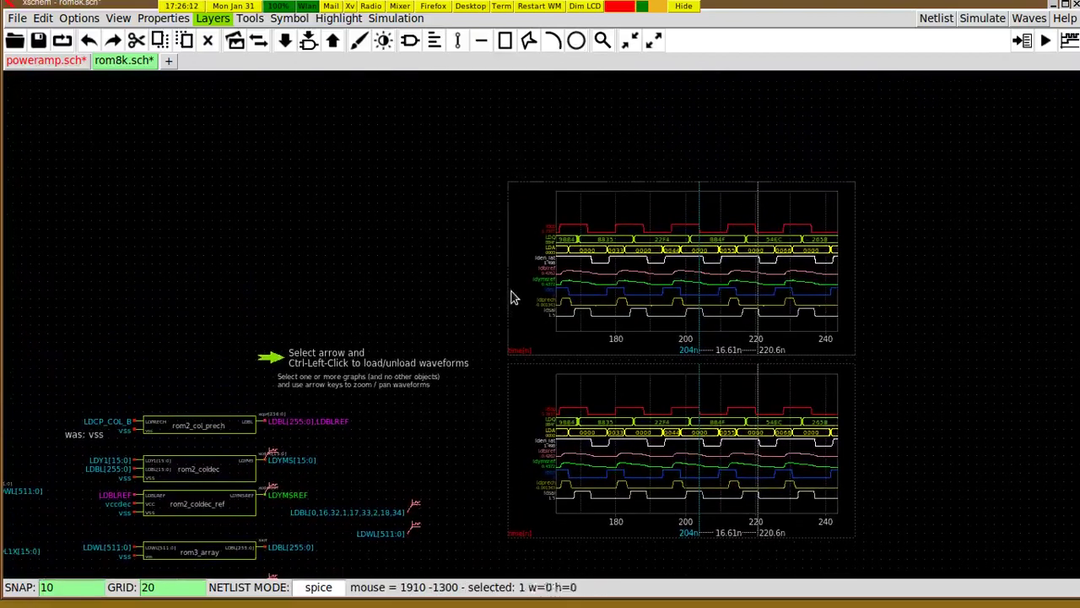
pyautogui.doubleClick(653, 271)
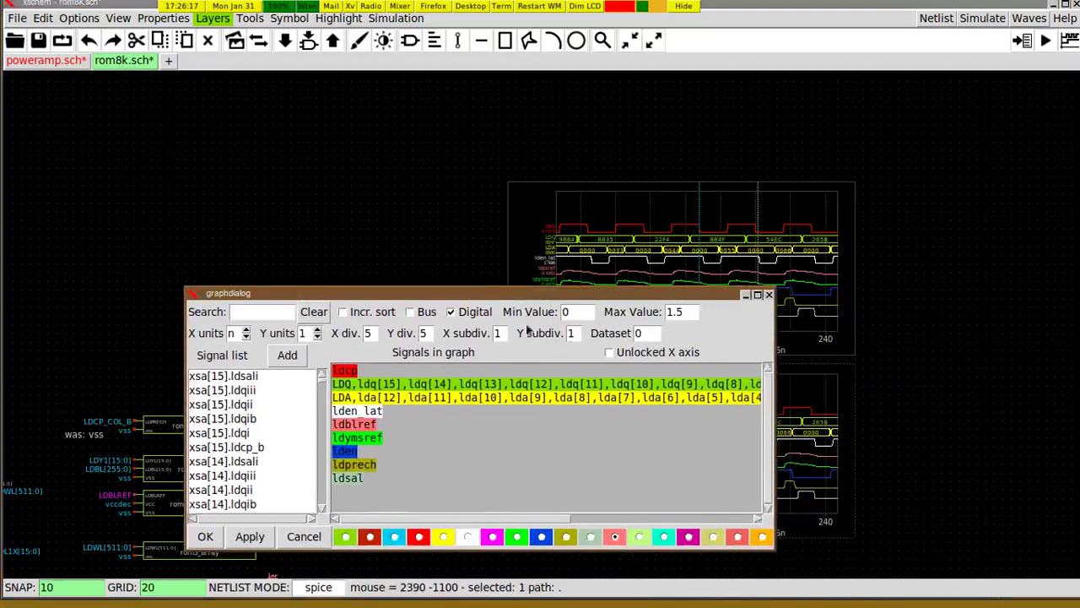
pyautogui.click(453, 312)
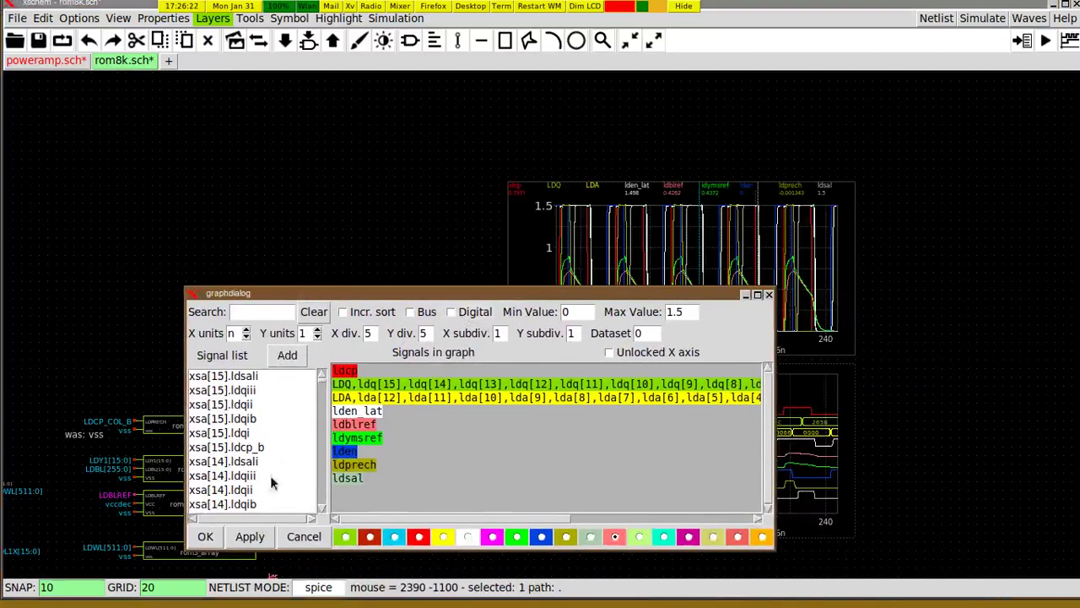
pyautogui.click(205, 538)
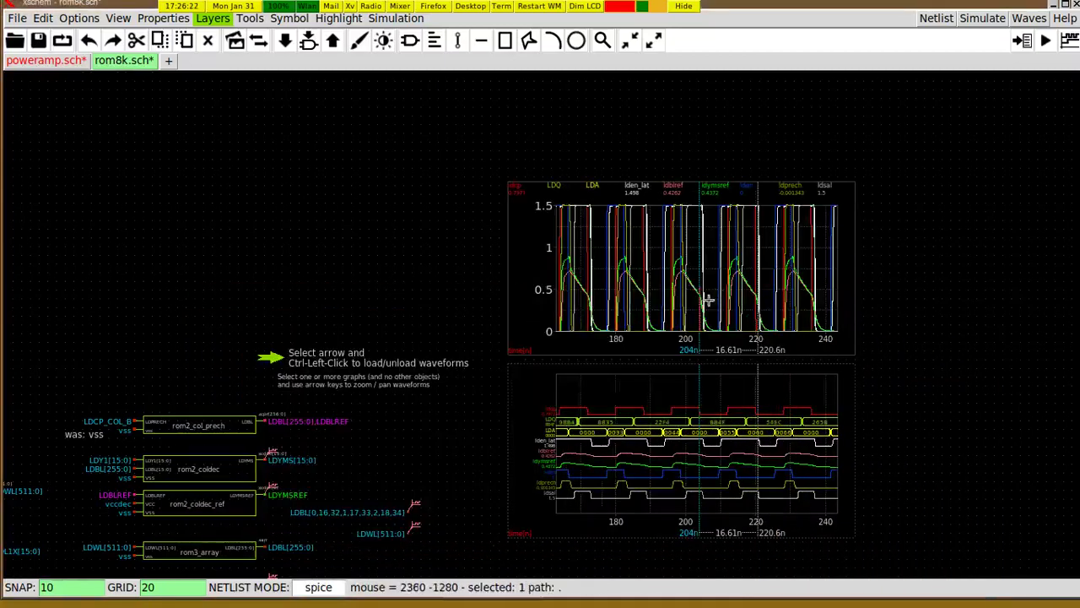
pyautogui.keyDown('shift'); pyautogui.scroll(10, 701, 311); pyautogui.keyUp('shift')
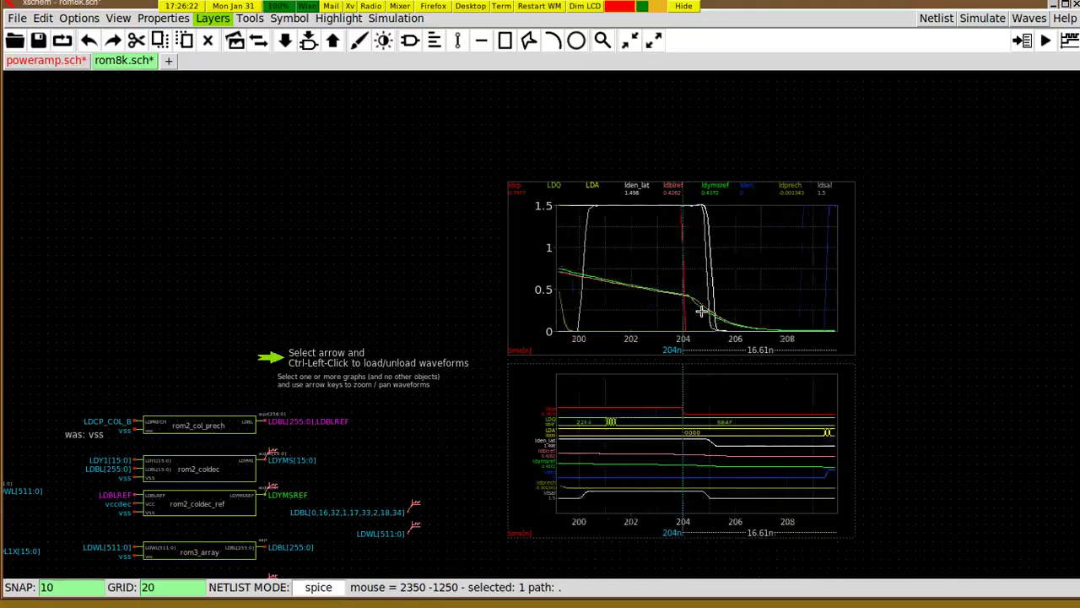
pyautogui.moveTo(624, 300); pyautogui.dragTo(791, 310)
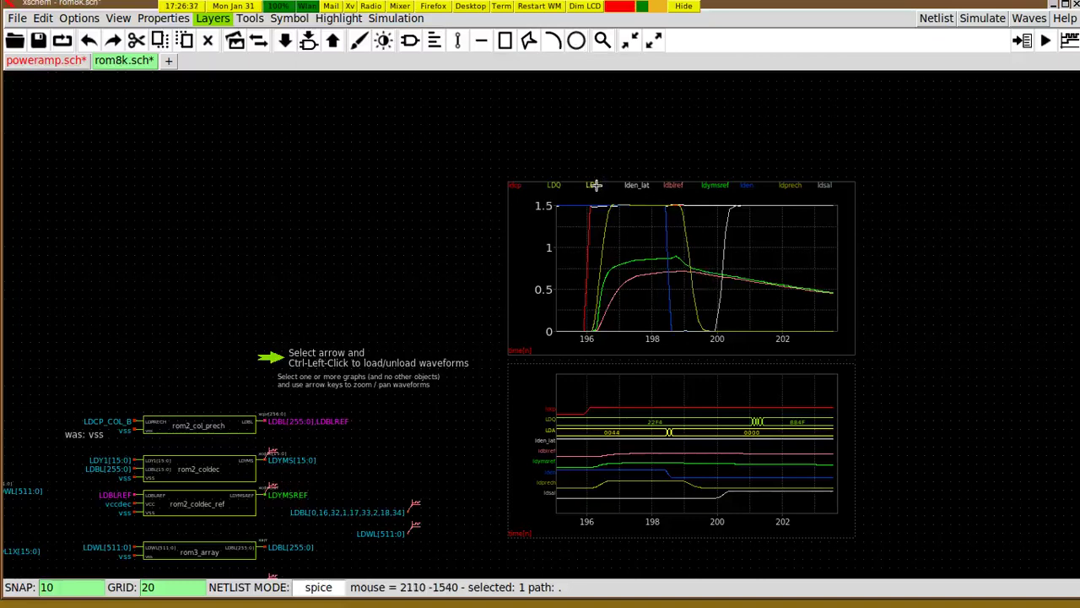
# Try to emphasize the ldblref, lden_lat and ldymsref traces from the upper graph's labels.
pyautogui.rightClick(671, 182)
pyautogui.rightClick(671, 183)
pyautogui.rightClick(636, 185)
pyautogui.click(637, 185)
pyautogui.click(715, 185)
pyautogui.click(715, 185)
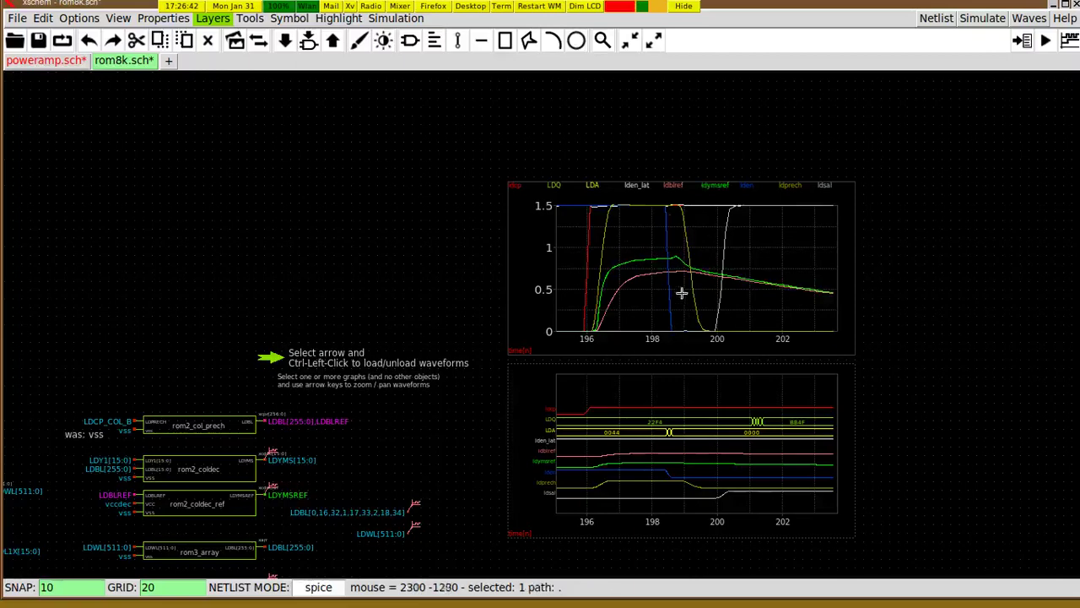
# Toggle the upper graph to digital display and back to analog.
pyautogui.doubleClick(685, 262)
pyautogui.click(675, 407)
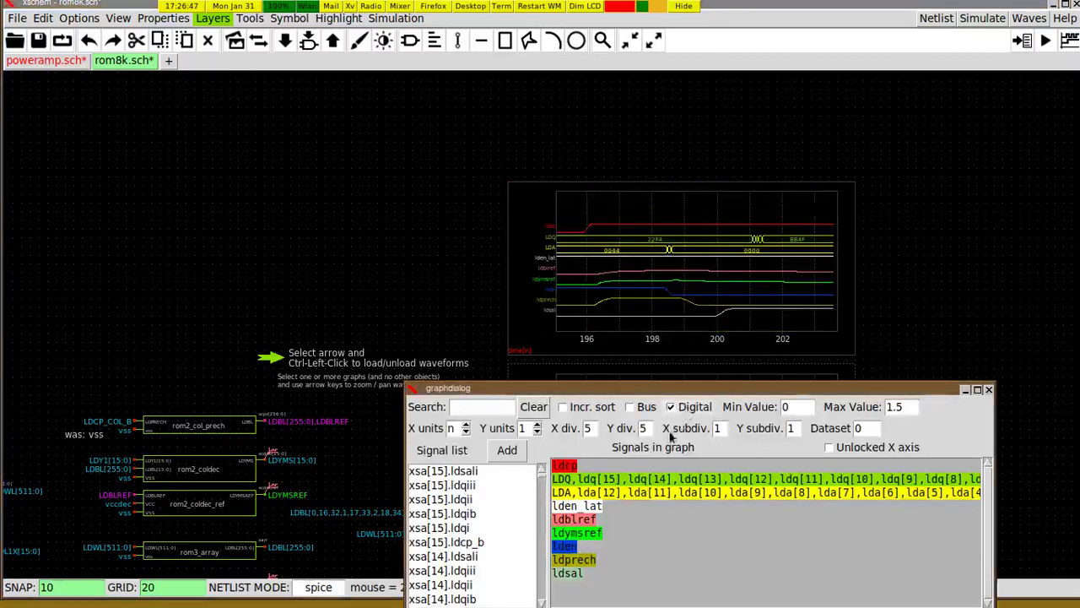
pyautogui.moveTo(620, 391); pyautogui.dragTo(722, 306)
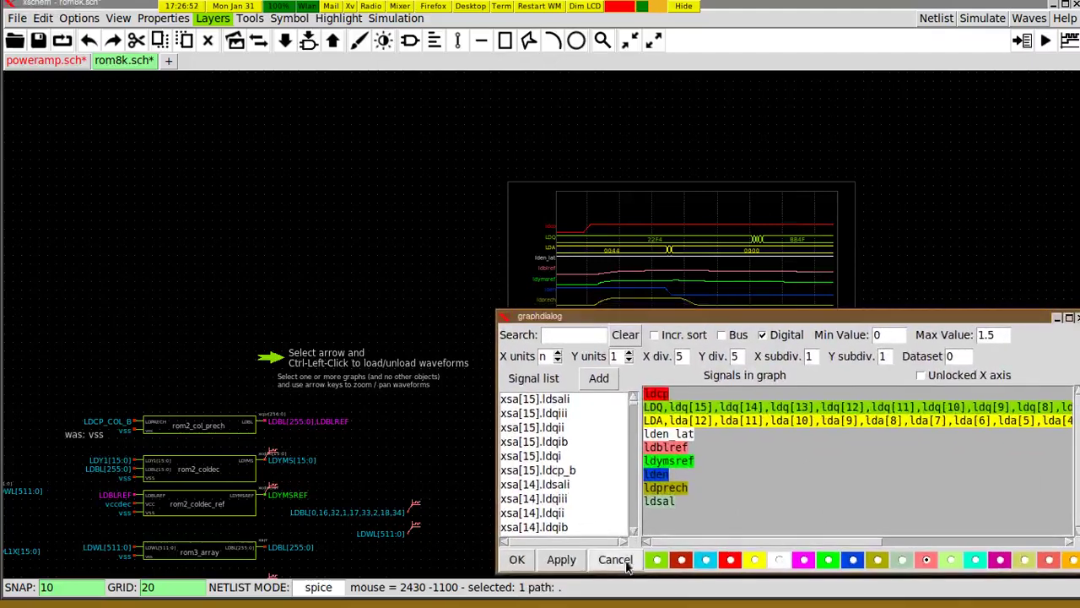
pyautogui.click(625, 549)
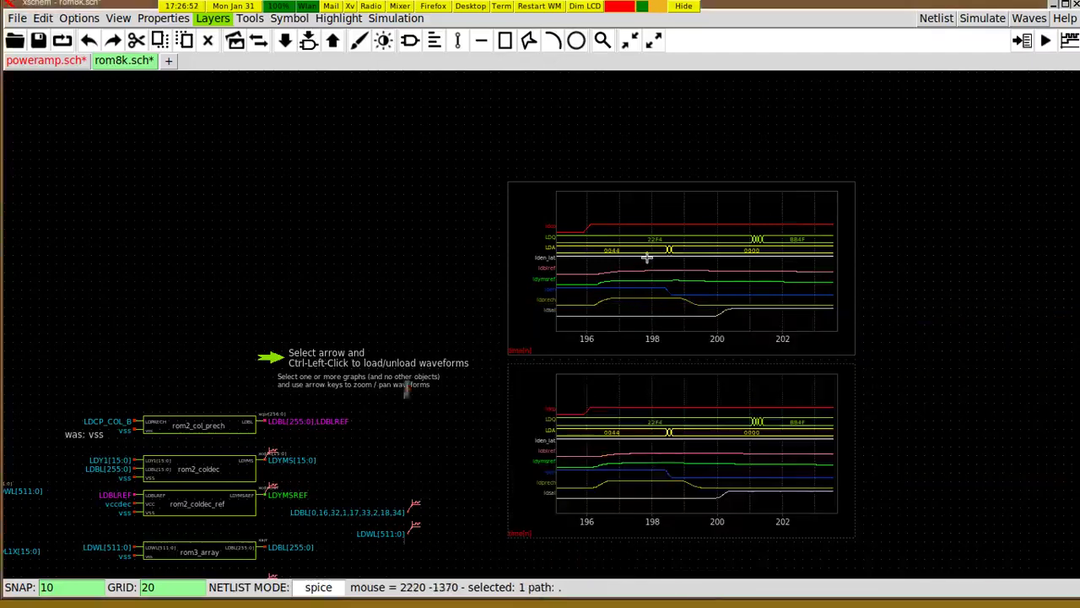
pyautogui.doubleClick(647, 257)
pyautogui.click(671, 407)
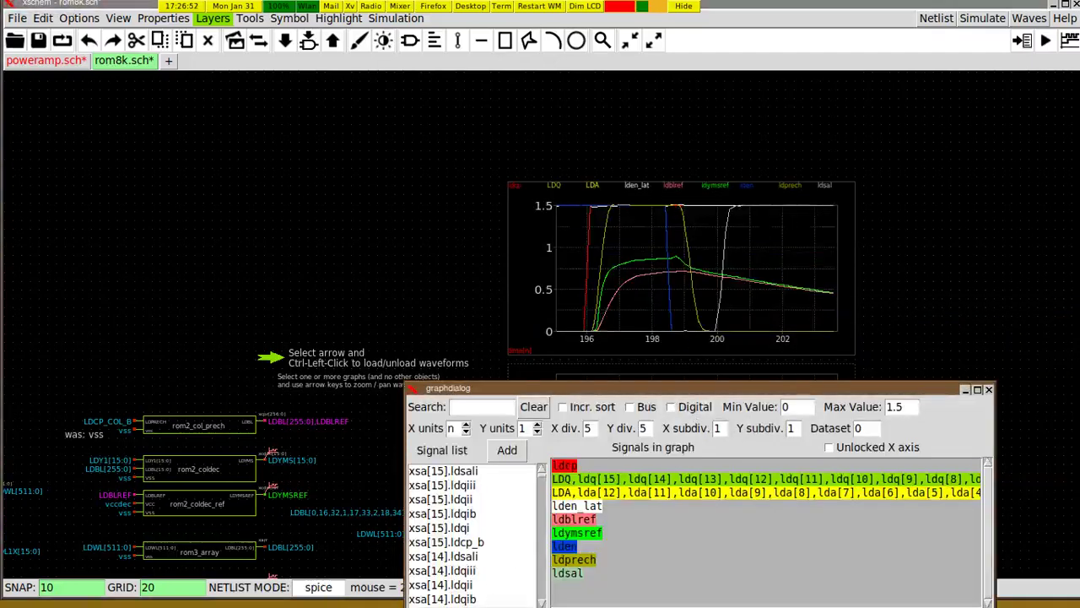
pyautogui.press('Escape')
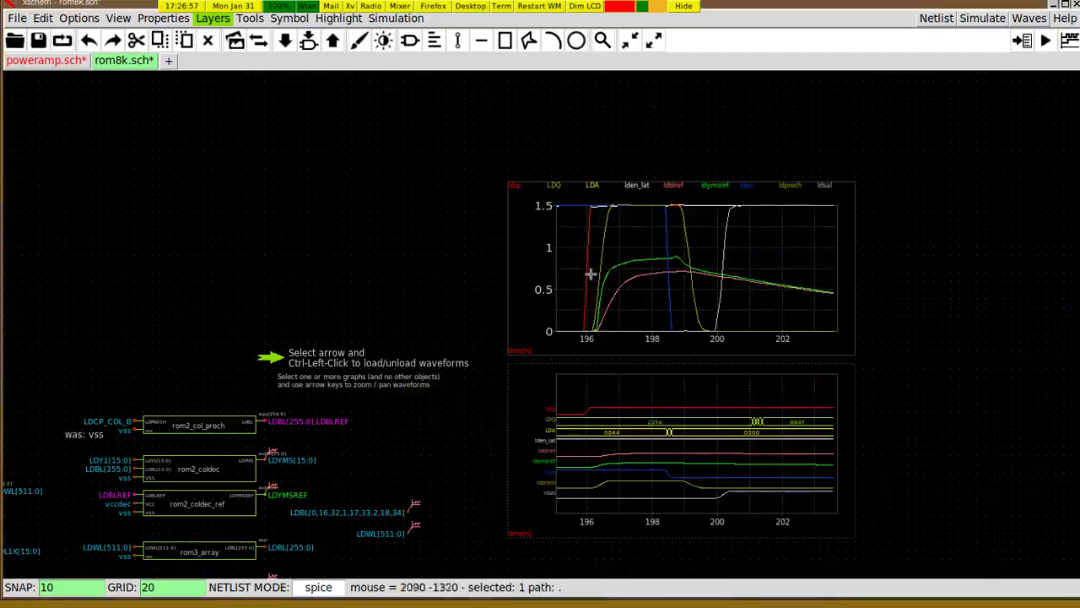
# Recolour the ldblref trace blue in the upper graph.
pyautogui.doubleClick(671, 183)
pyautogui.click(616, 404)
pyautogui.click(576, 428)
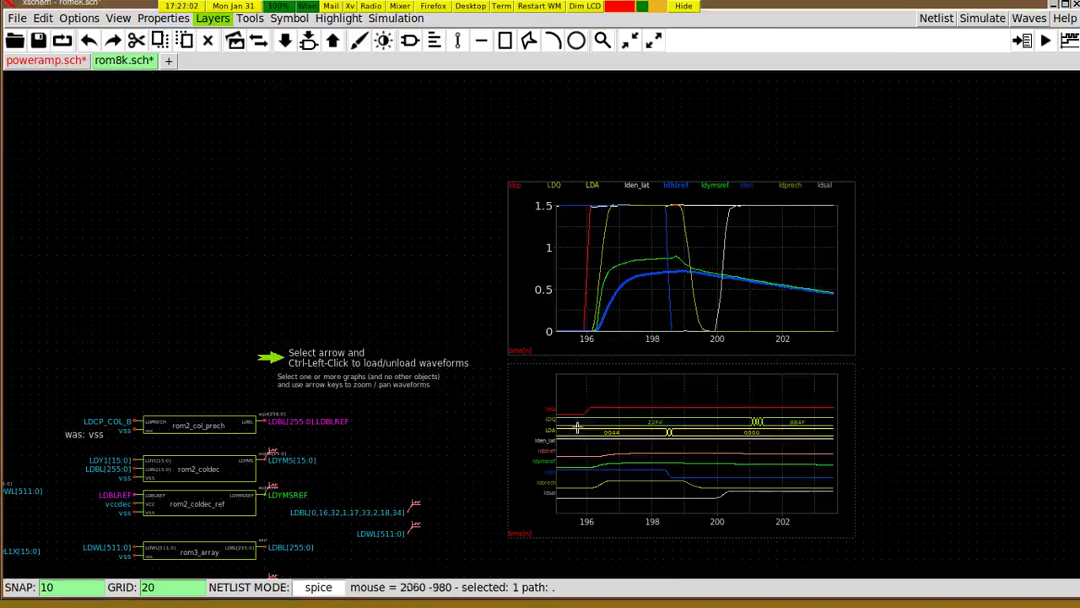
# Emphasize the ldymsref and ldprech traces in turn in the upper graph, and ldprech in the lower graph.
pyautogui.click(714, 184)
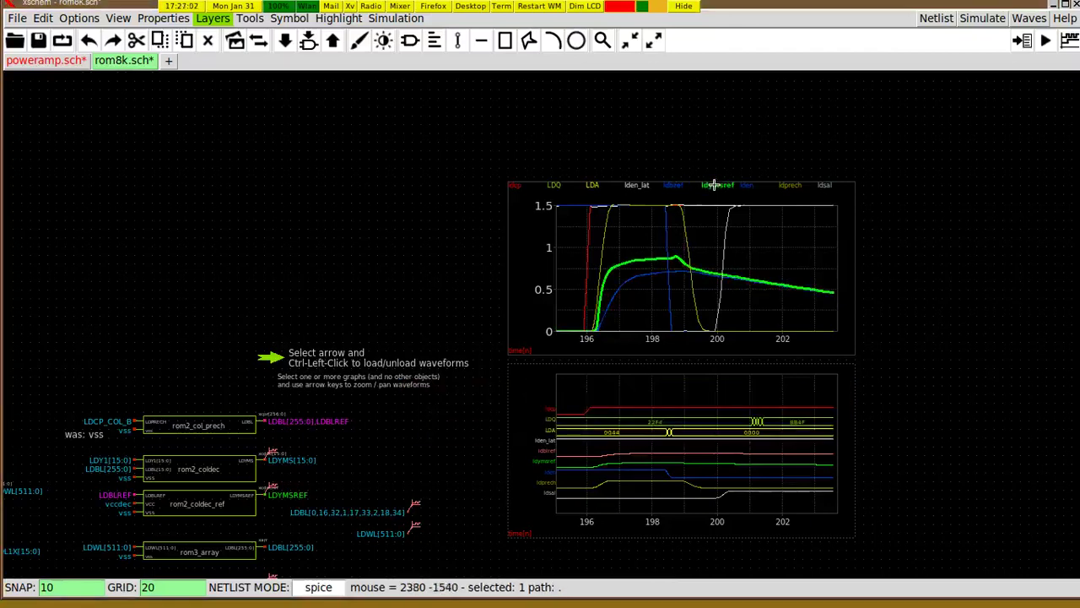
pyautogui.click(788, 185)
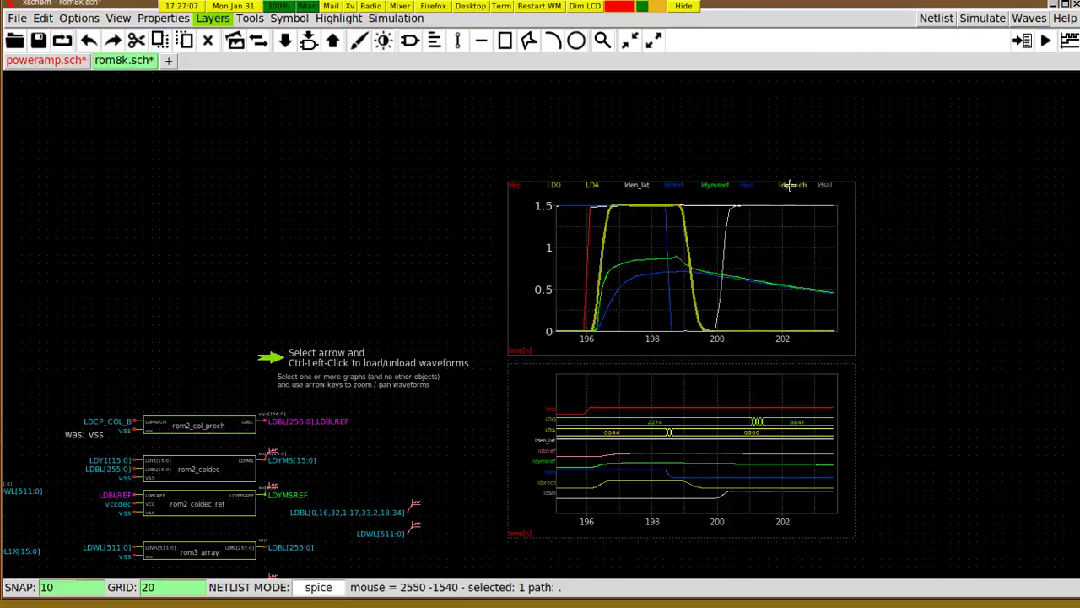
pyautogui.click(547, 429)
pyautogui.click(544, 453)
pyautogui.click(548, 471)
pyautogui.click(549, 481)
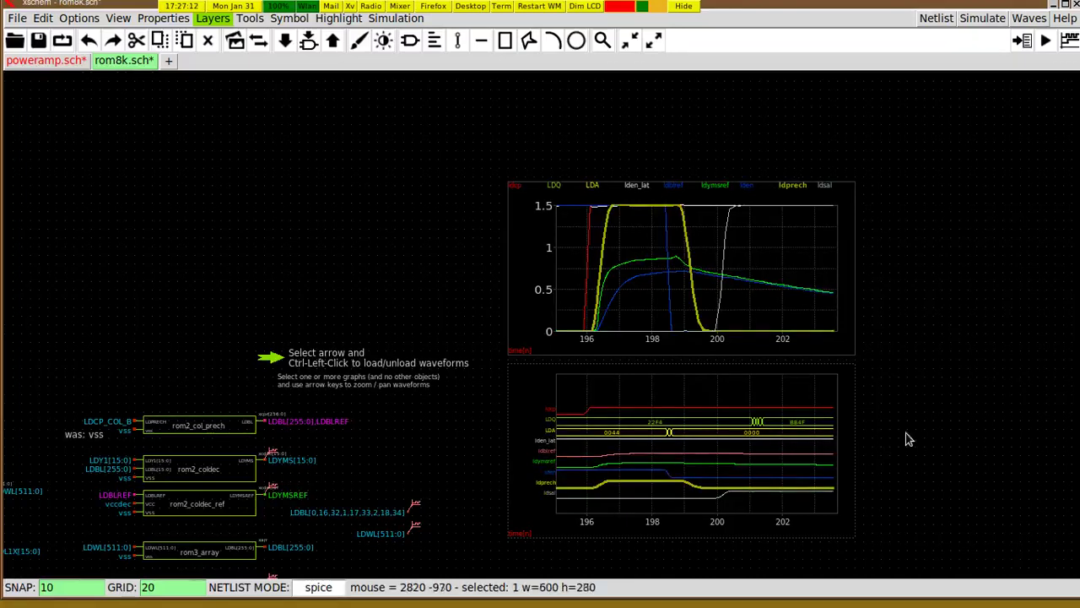
pyautogui.click(933, 365)
pyautogui.hotkey('ctrl', 'z')
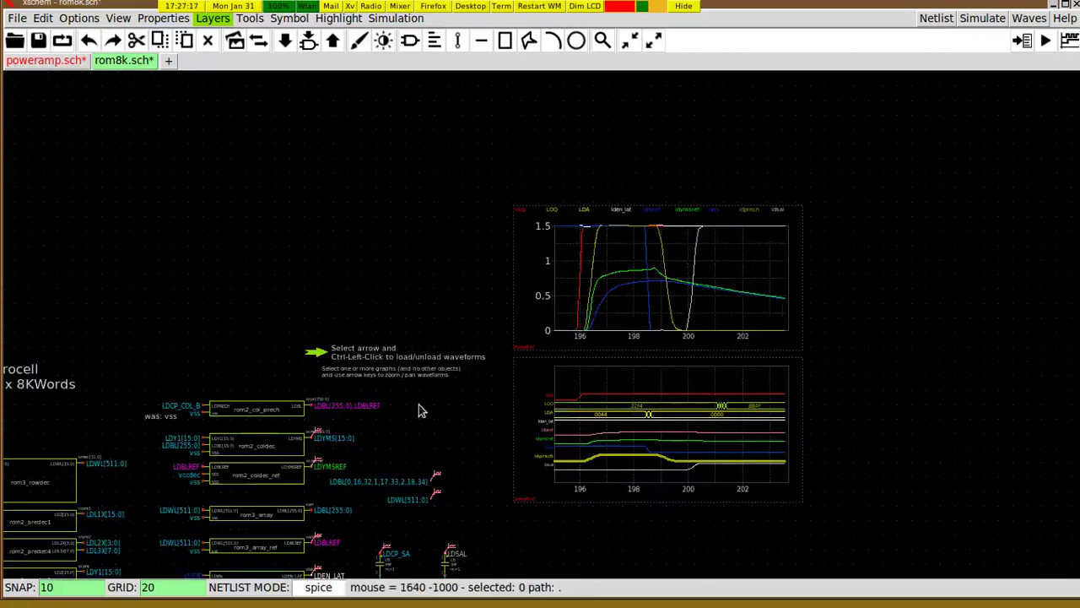
# Unload the ngspice .raw simulation data and load it again to redraw both graphs.
pyautogui.hotkey('ctrl', 'w')
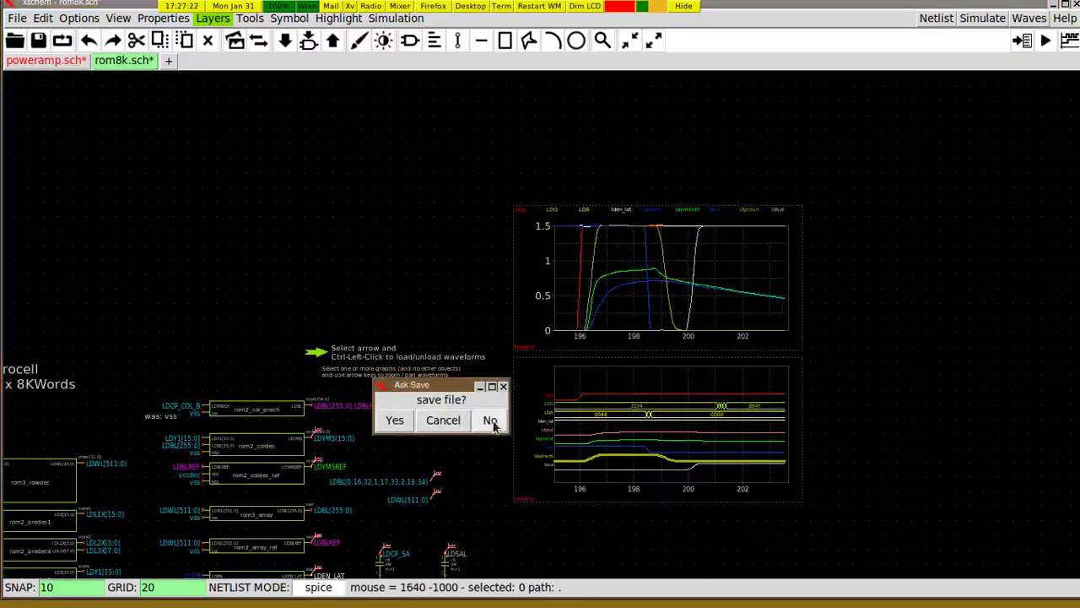
pyautogui.click(445, 422)
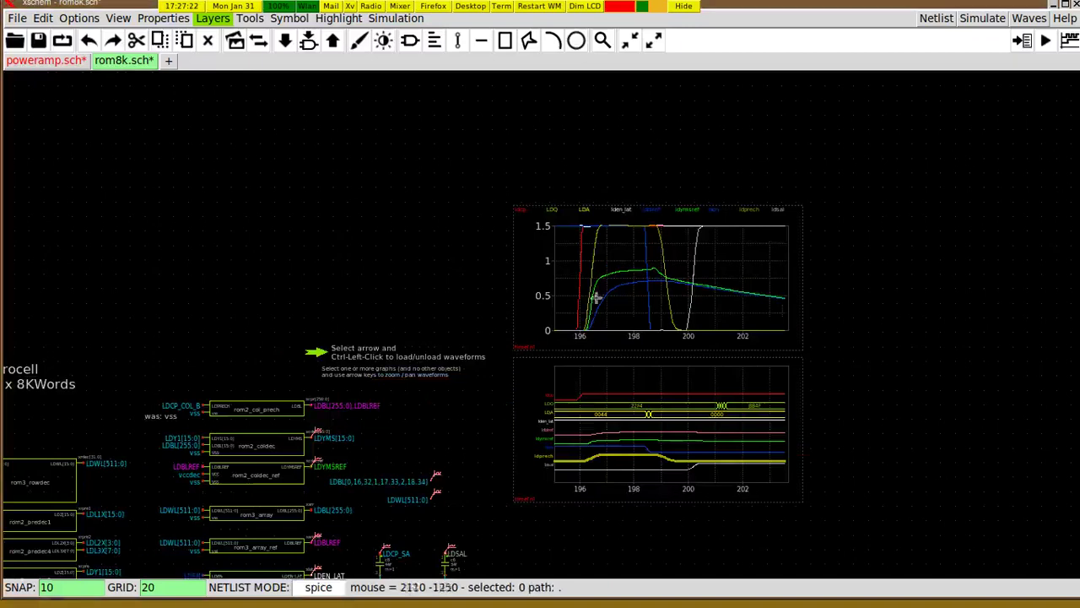
pyautogui.click(403, 18)
pyautogui.click(410, 209)
pyautogui.click(394, 21)
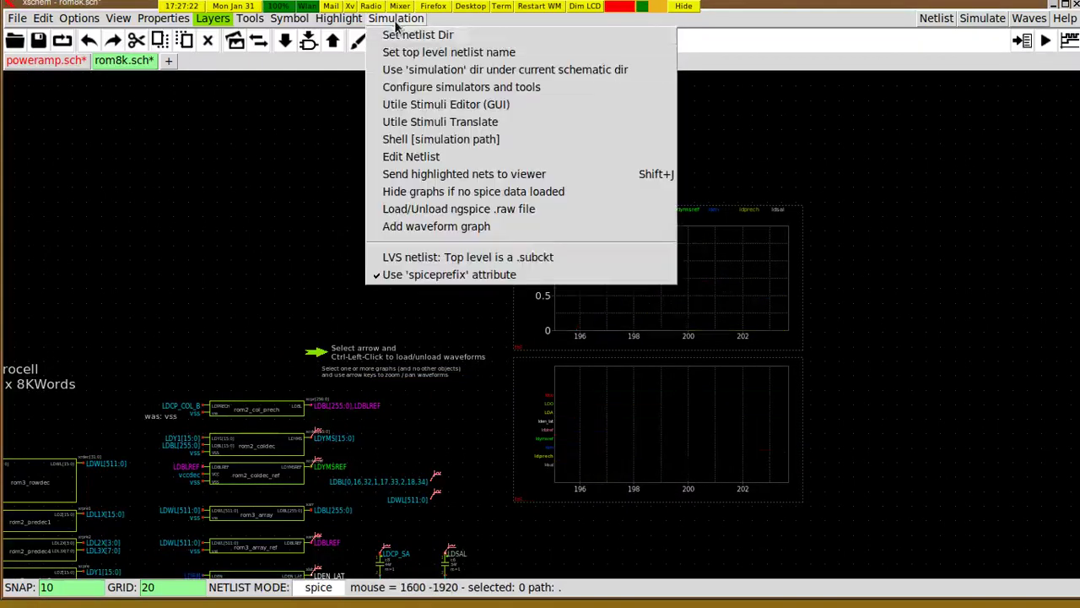
pyautogui.click(419, 211)
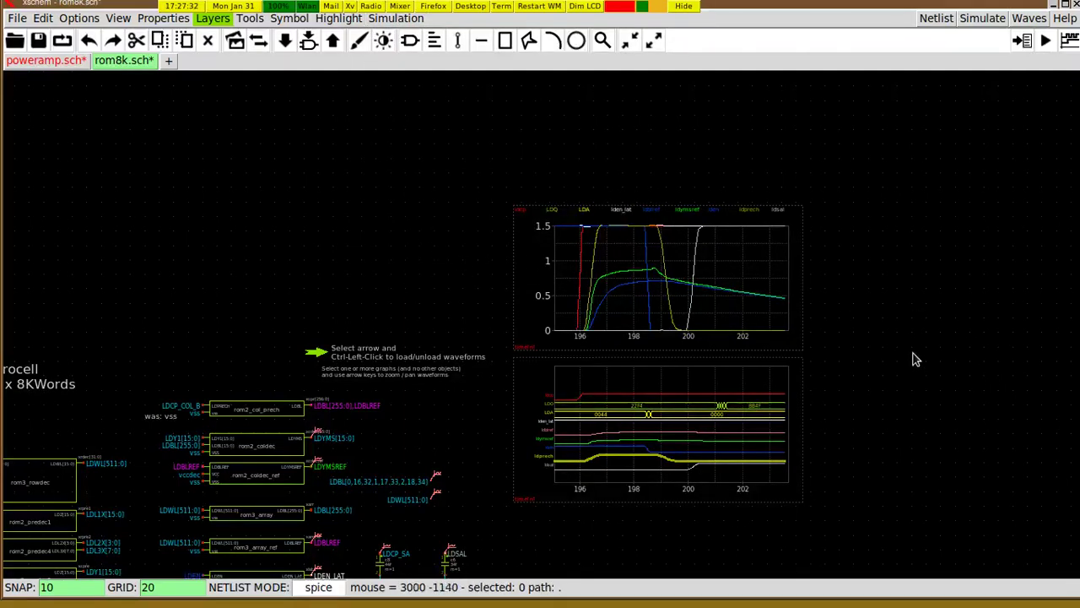
pyautogui.hotkey('ctrl', 'z')
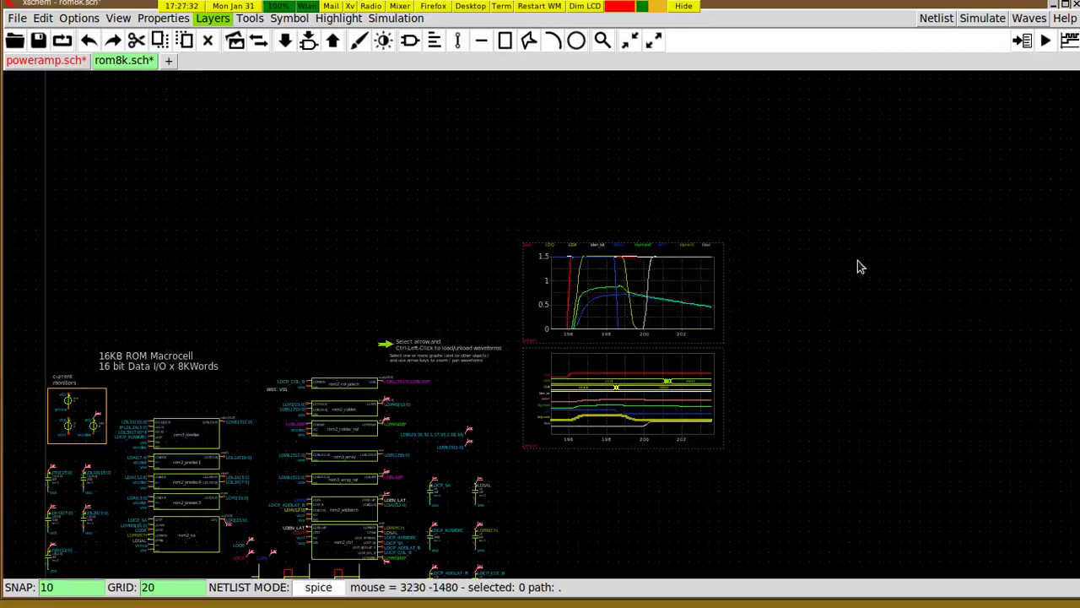